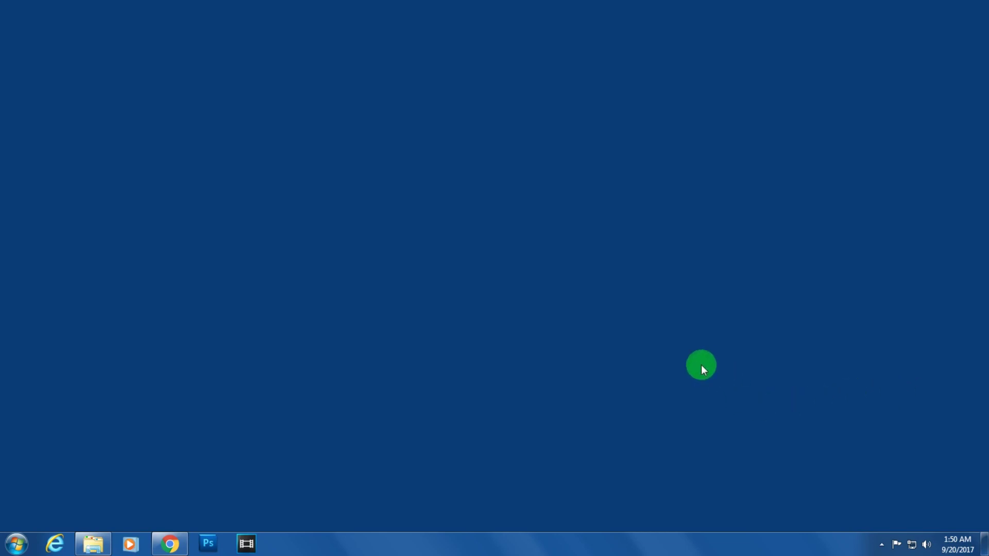
- Open the ll text file in Notepad, review its DEVMGR_SHOW_NONPRESENT_DEVICES registry line, then close it
click(87, 543)
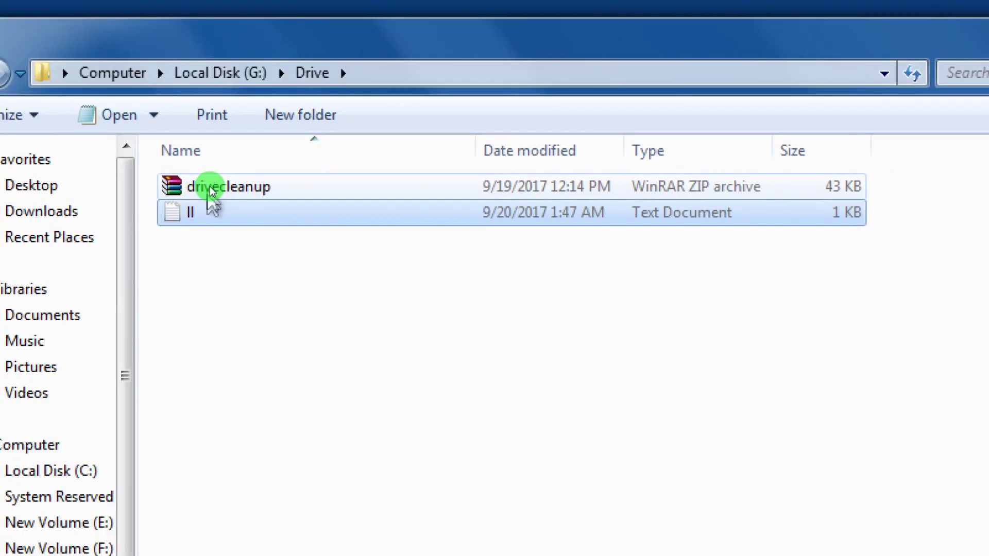
click(217, 183)
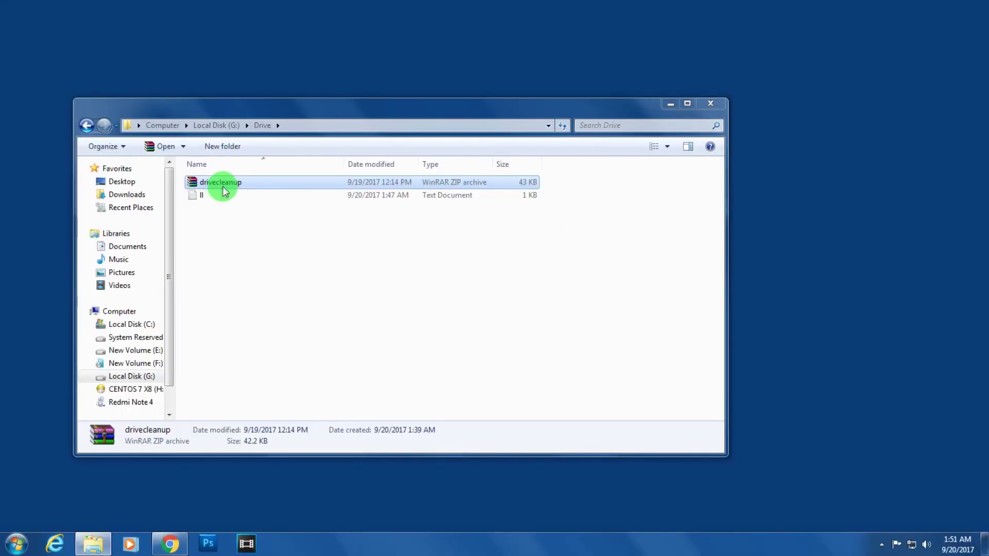
click(222, 213)
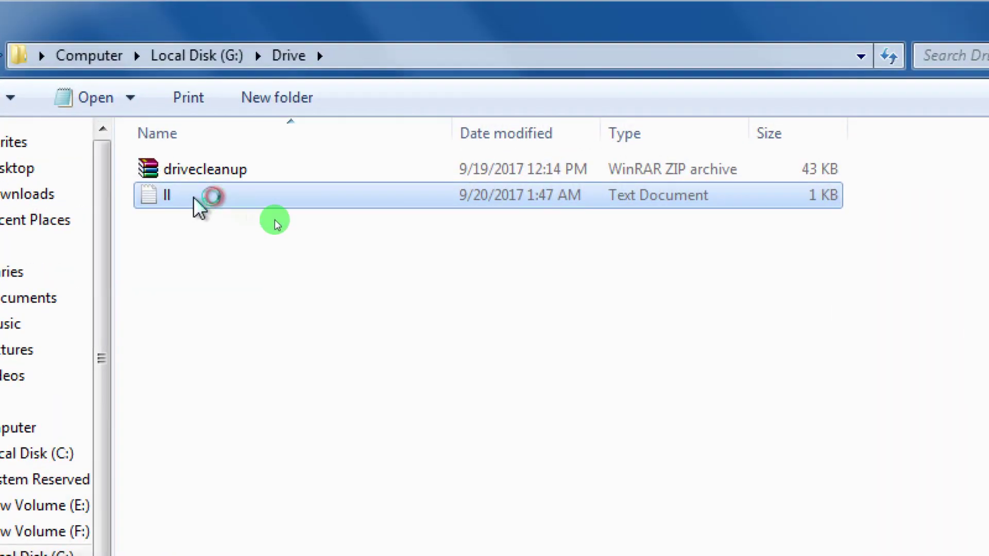
double_click(196, 200)
drag(698, 304, 73, 286)
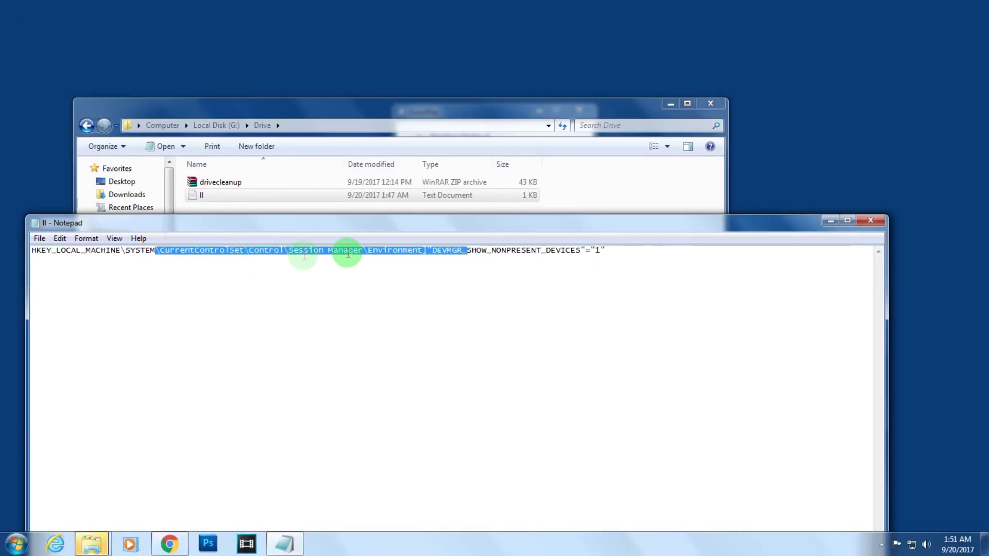
click(870, 223)
click(212, 185)
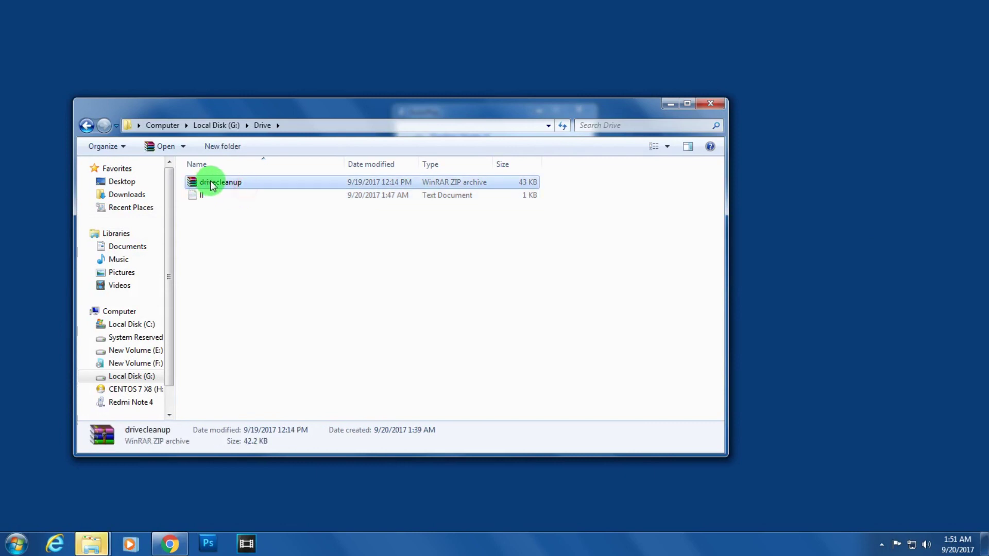
- Extract the drivecleanup archive here, producing the Win32 and x64 folders and DriveCleanup
right_click(221, 184)
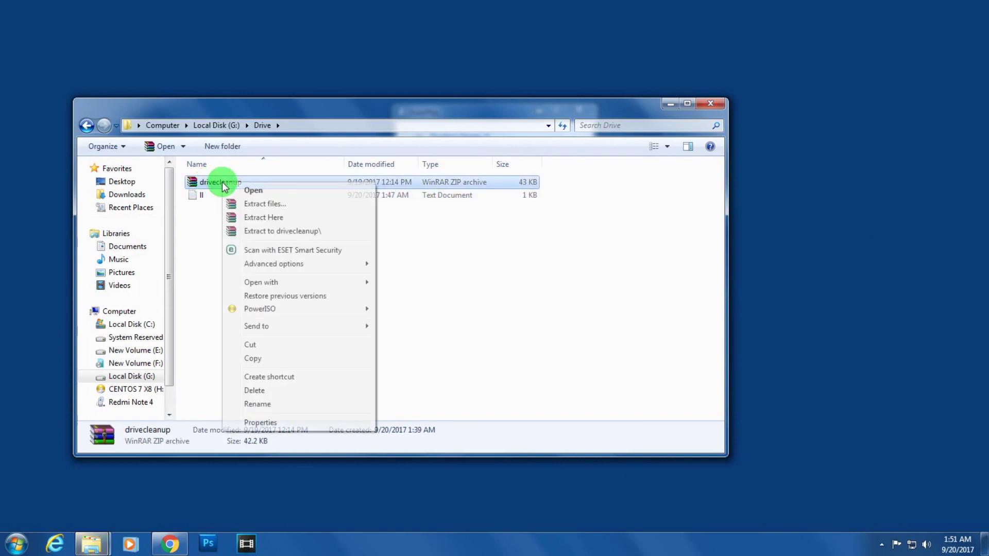
click(271, 226)
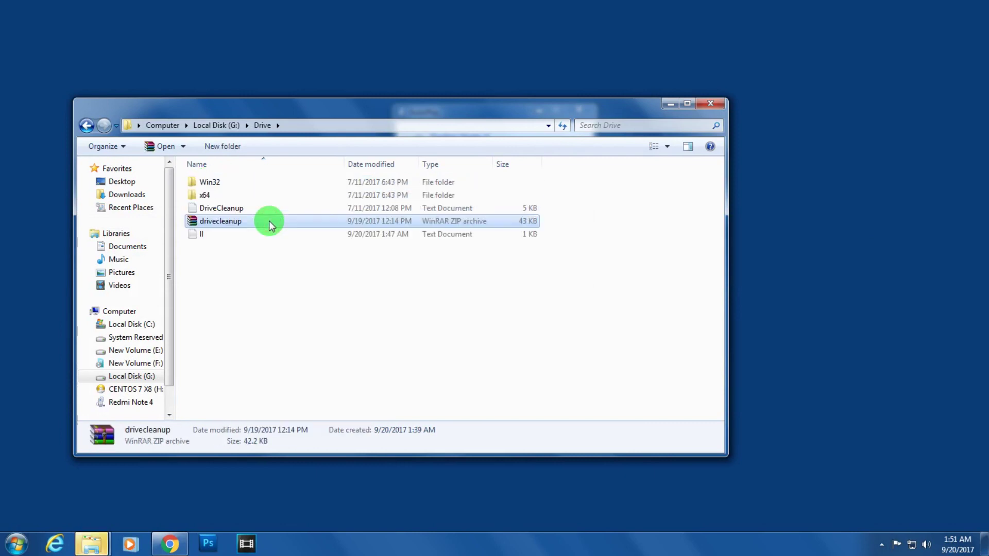
click(246, 188)
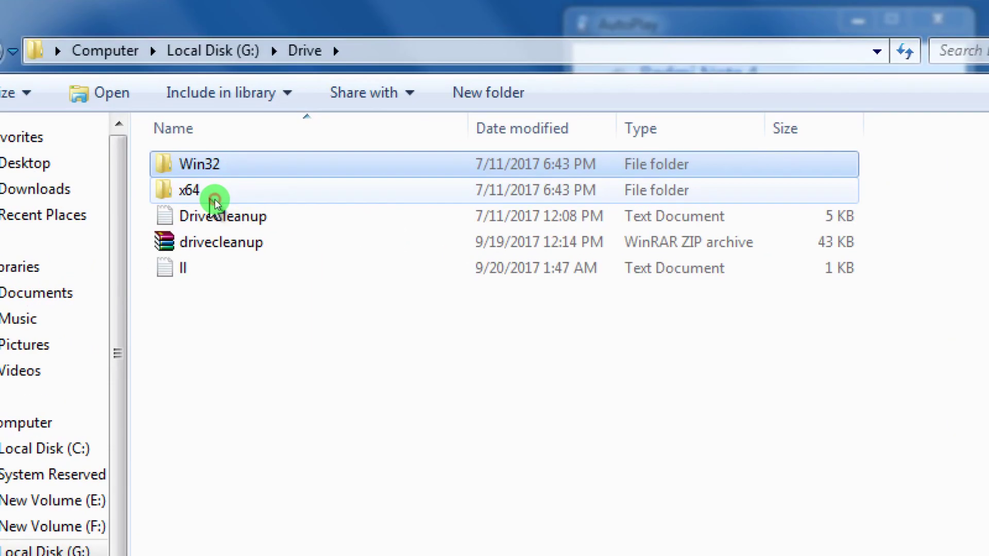
click(209, 196)
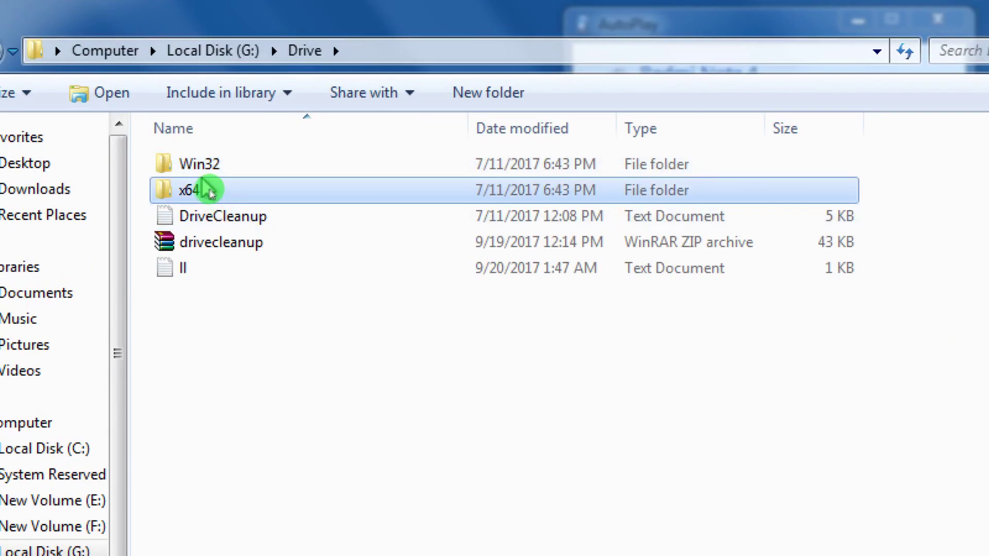
click(205, 167)
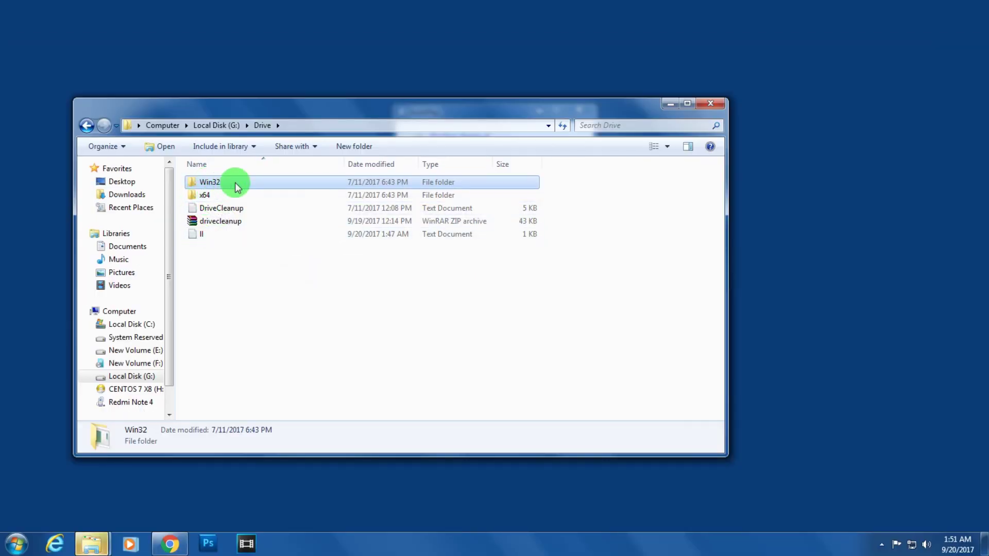
right_click(124, 311)
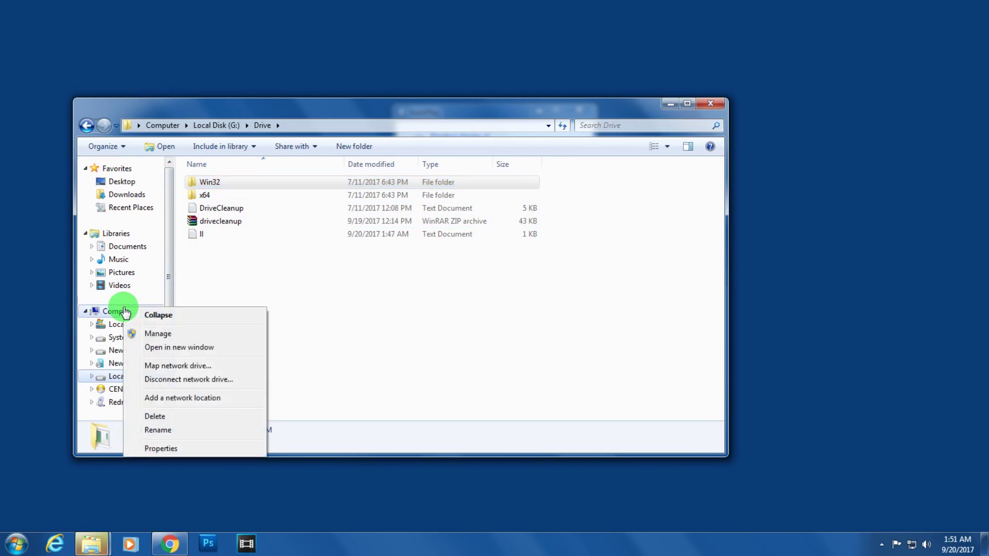
click(181, 453)
scroll(488, 348, down, 2)
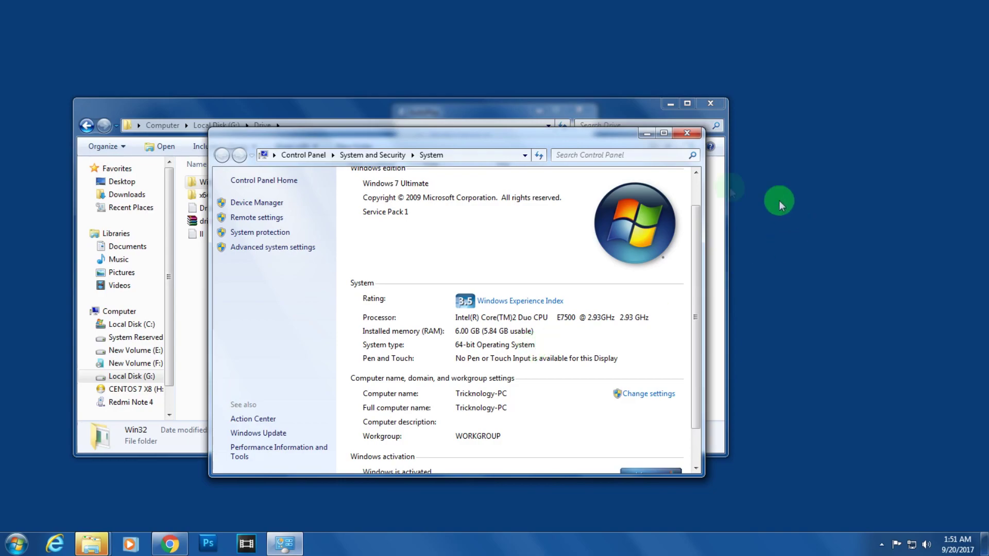
click(688, 133)
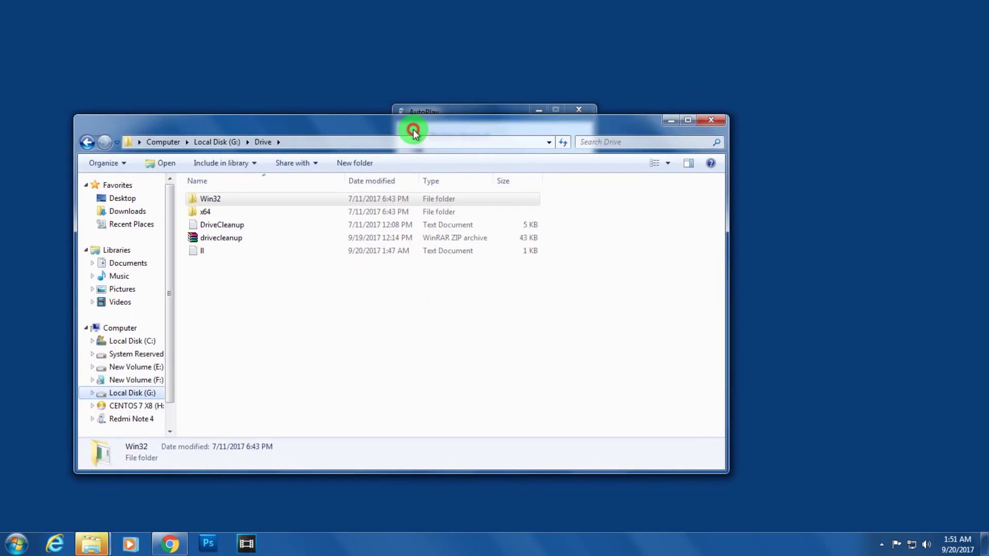
- Copy the DriveCleanup application from the x64 folder
click(210, 207)
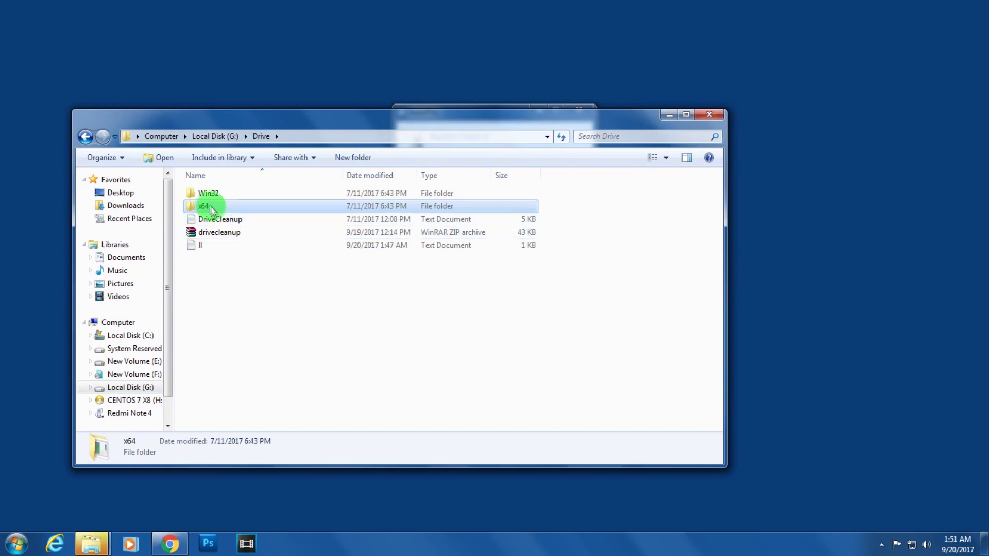
double_click(209, 206)
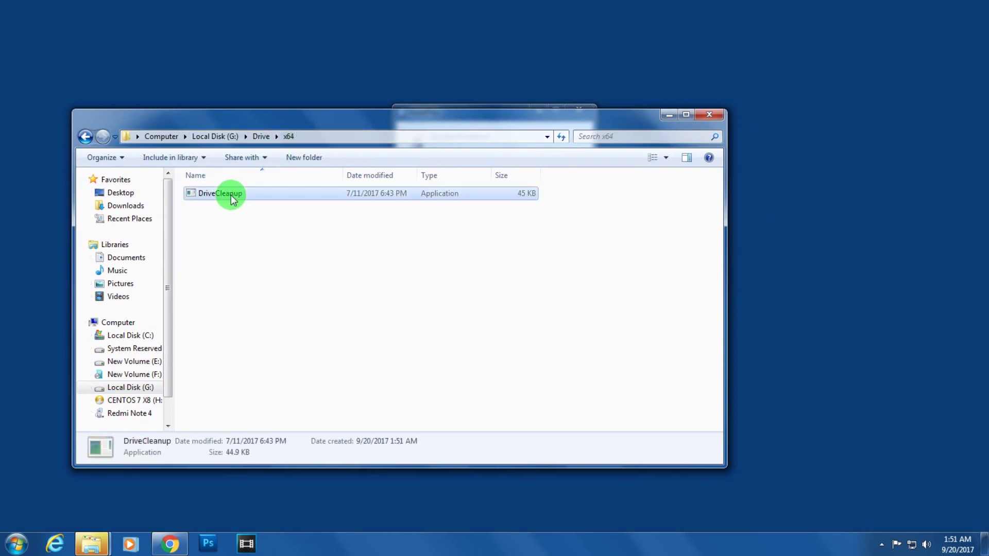
right_click(231, 195)
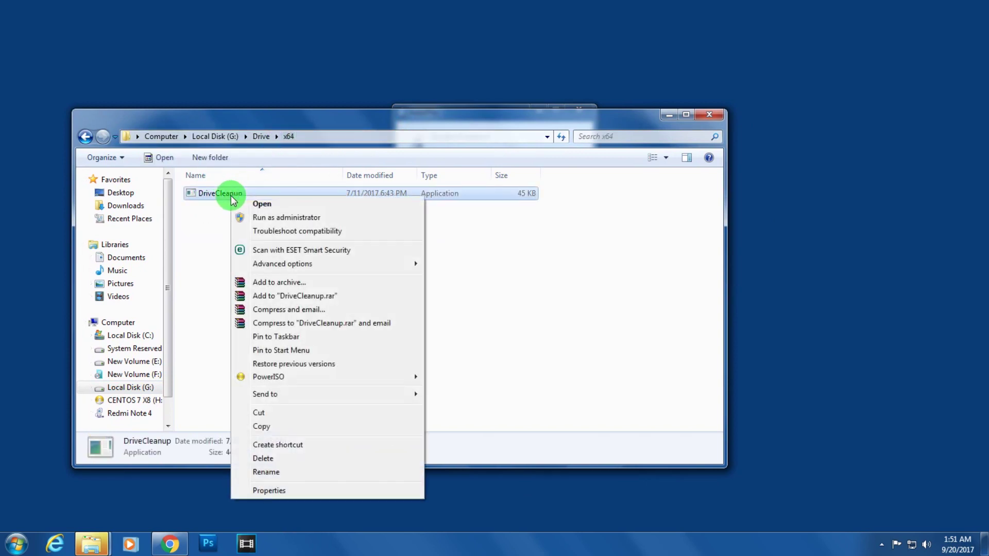
click(262, 426)
- Return to the Drive folder and open the Win32 folder
click(85, 136)
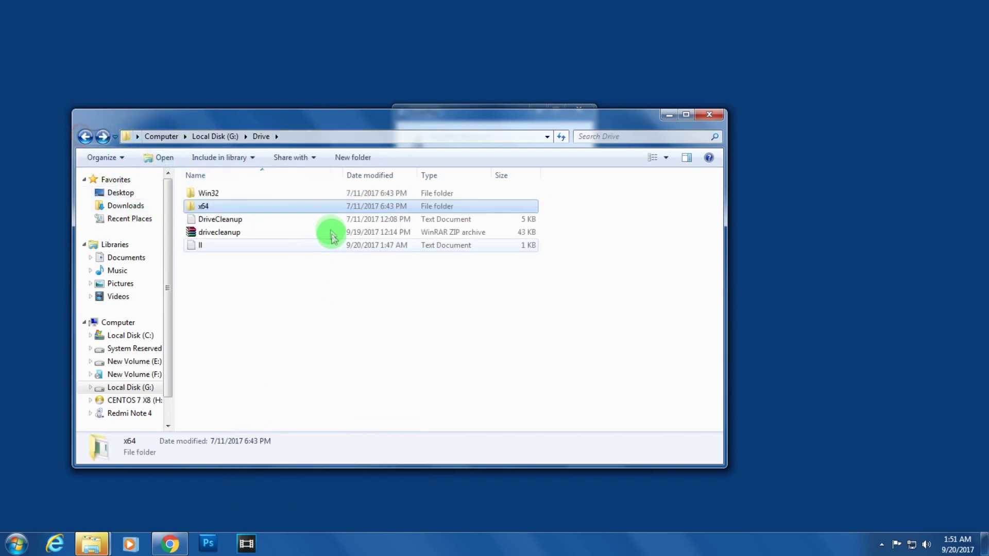
click(214, 196)
double_click(217, 194)
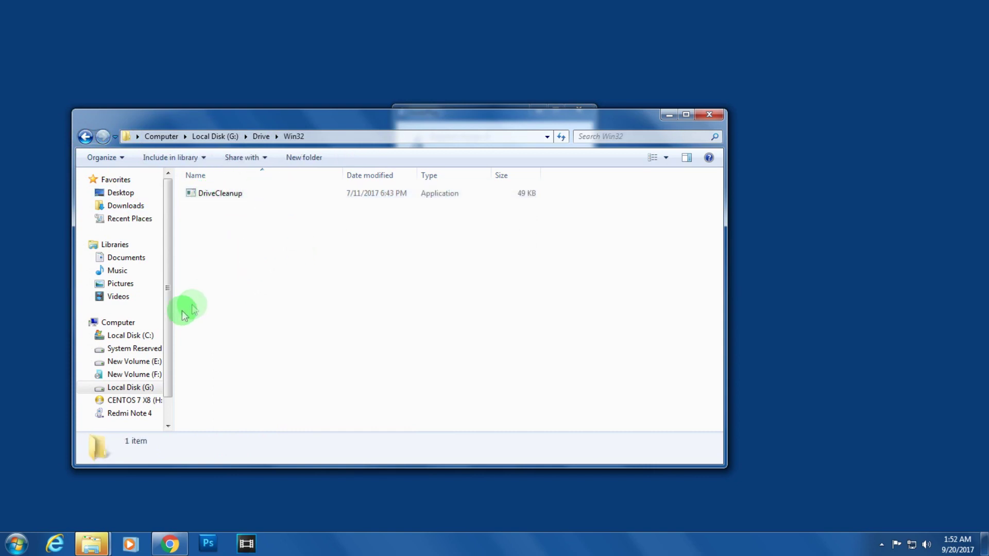
- Browse Local Disk (C:) to Windows\System32, jumping ahead by typing 'se' in the Windows folder
click(148, 340)
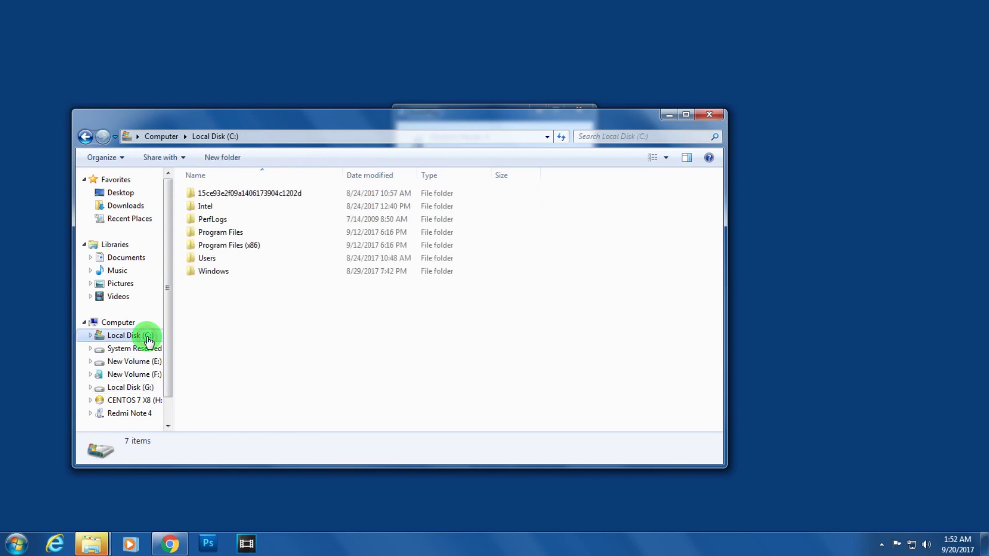
click(254, 277)
double_click(254, 277)
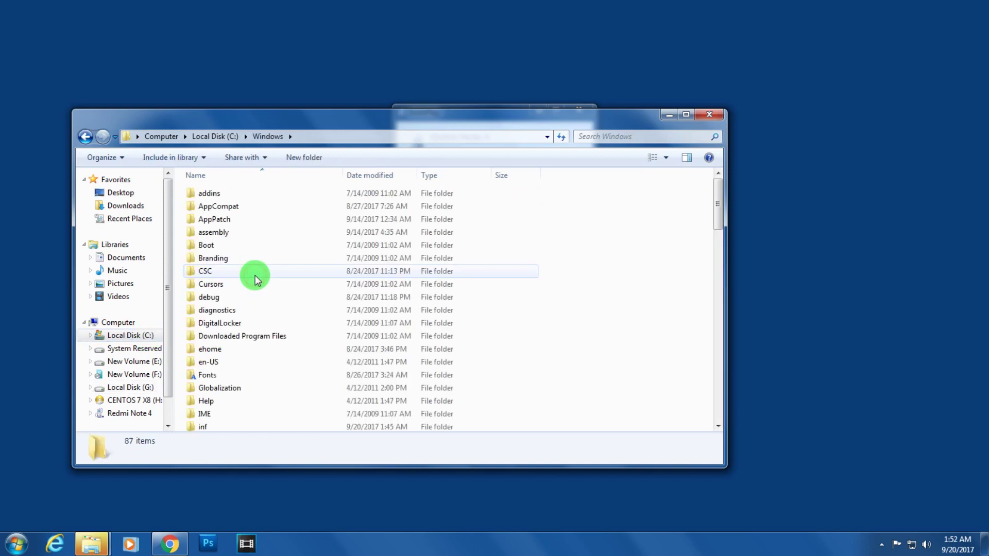
click(257, 277)
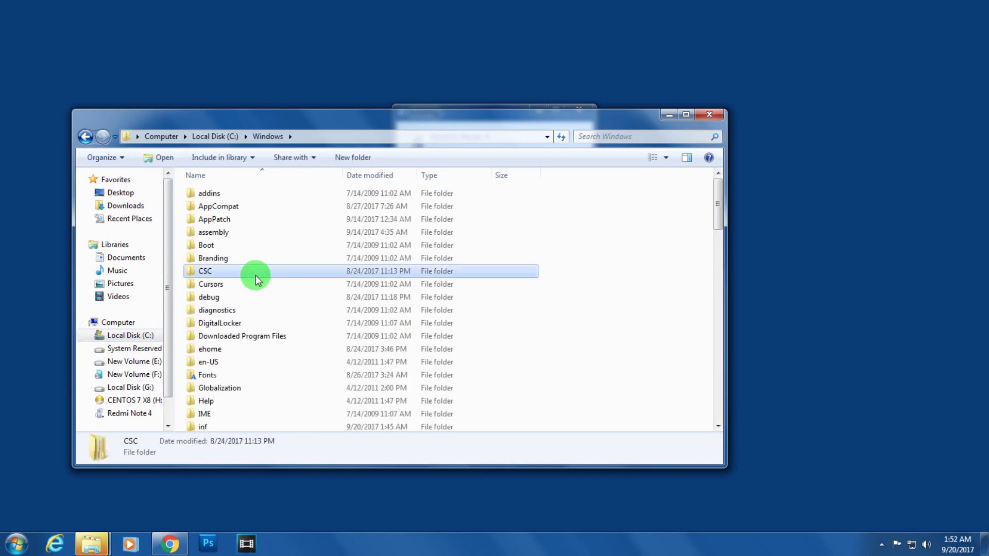
text(se)
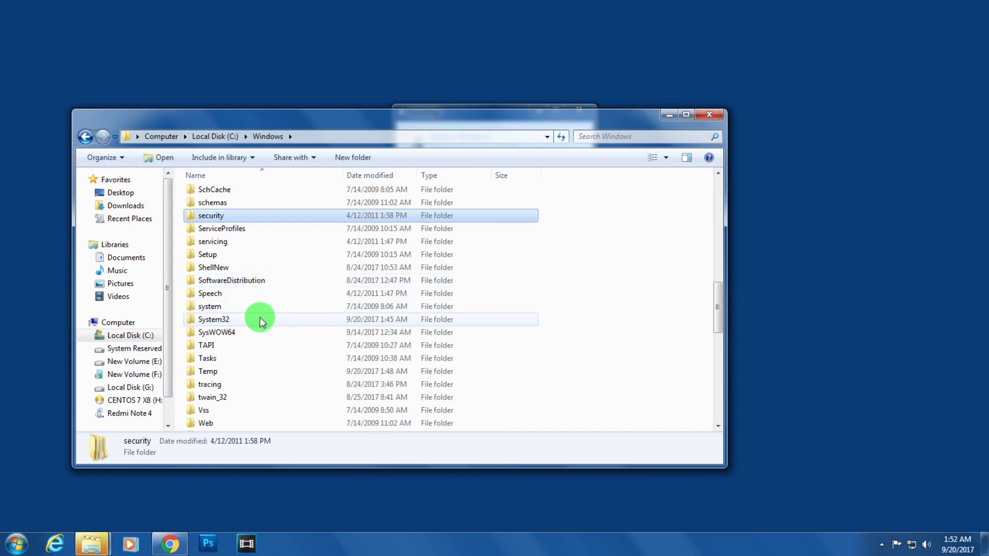
click(259, 319)
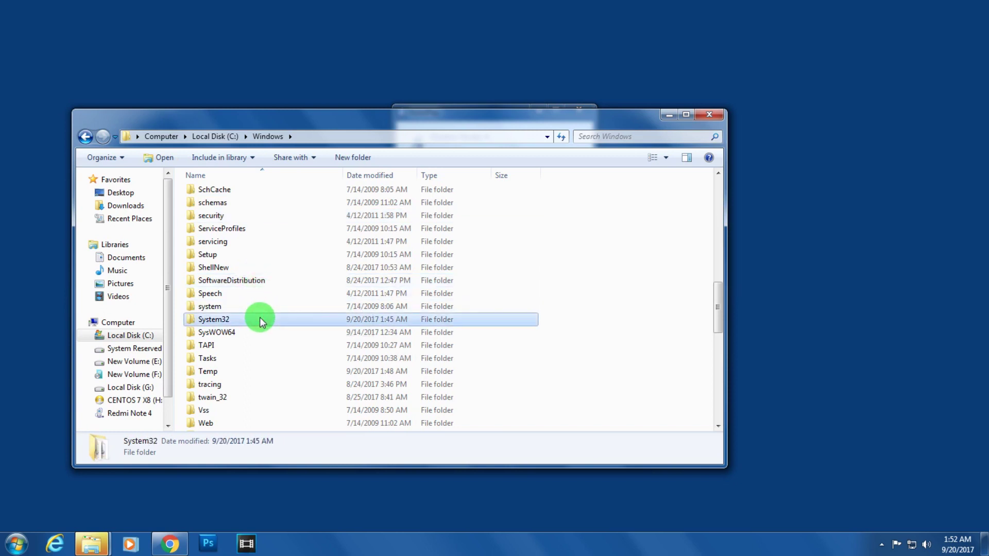
double_click(260, 320)
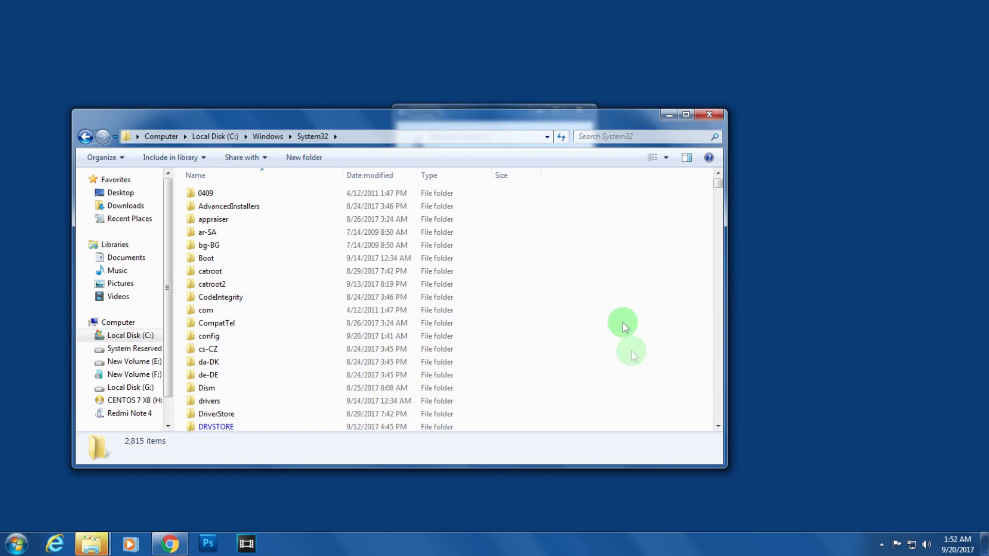
right_click(686, 273)
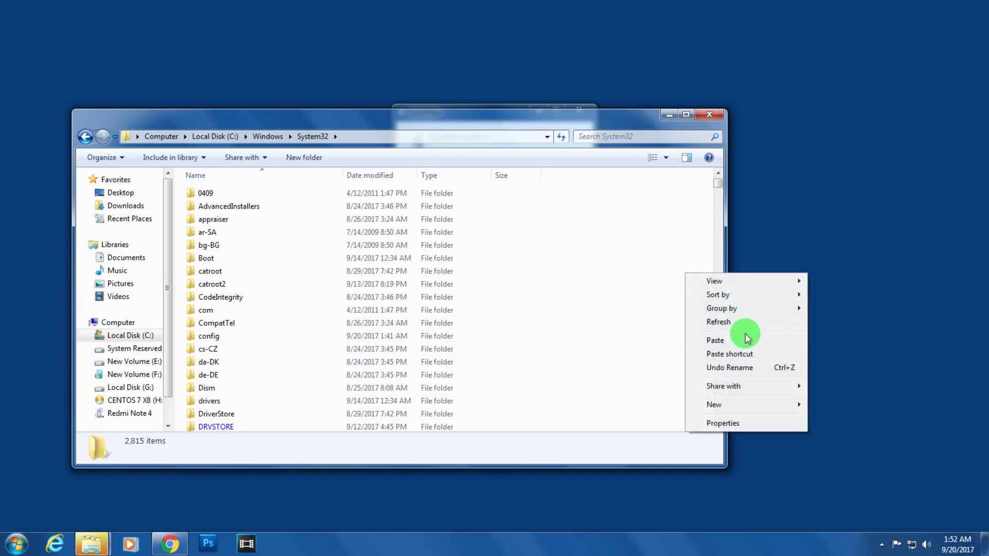
- Paste DriveCleanup into System32, granting administrator permission when access is denied
click(715, 340)
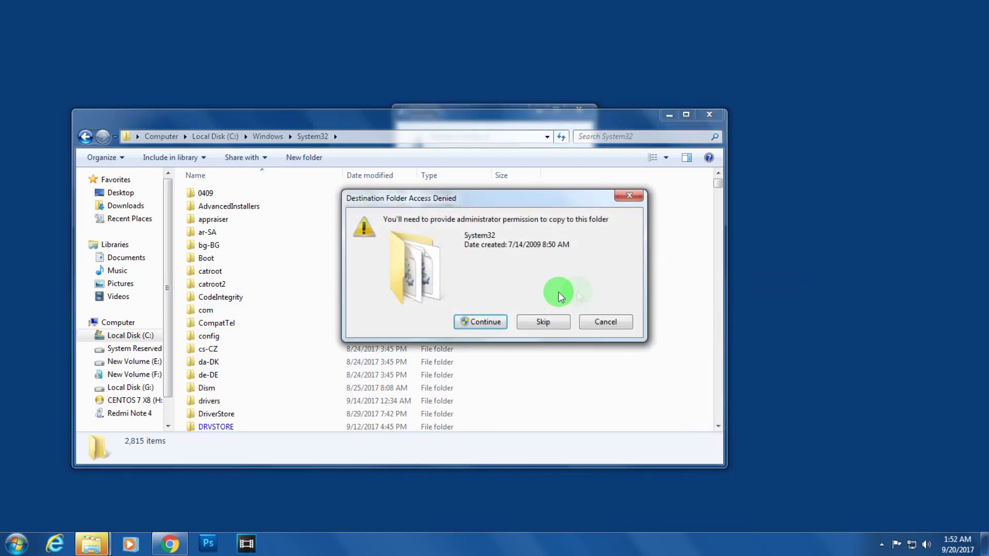
click(466, 323)
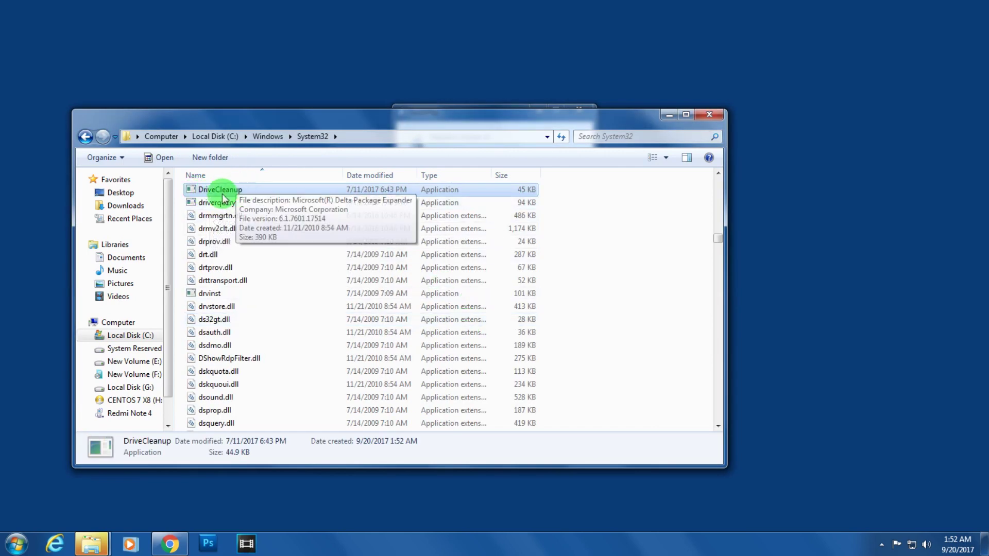
drag(358, 124, 542, 165)
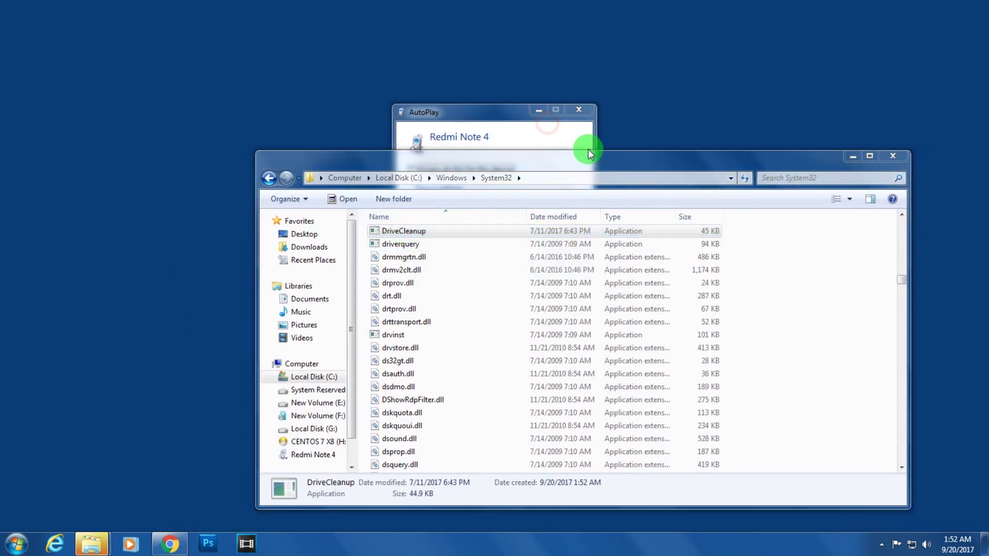
drag(585, 148, 453, 131)
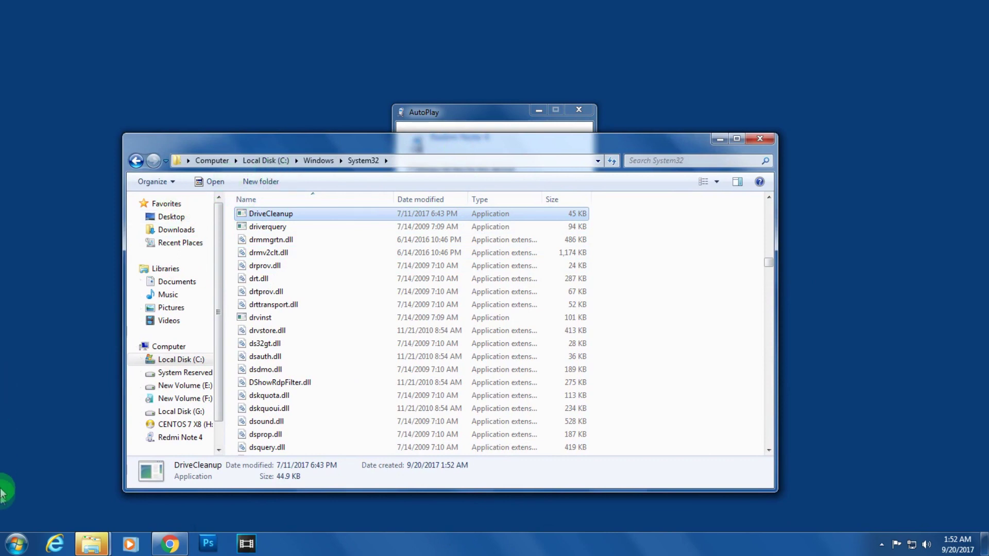
- Search for cmd from Start and run it as administrator
click(8, 552)
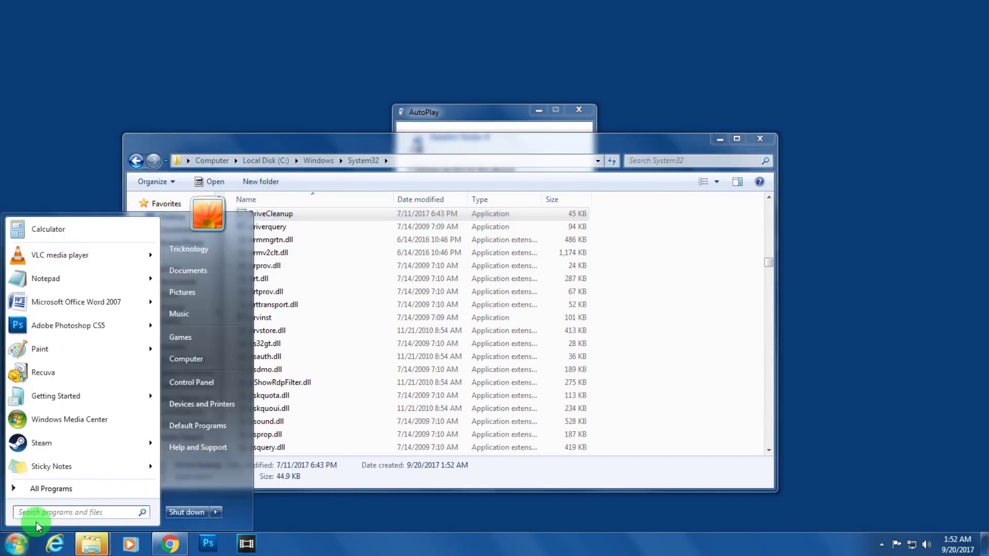
text(cmd)
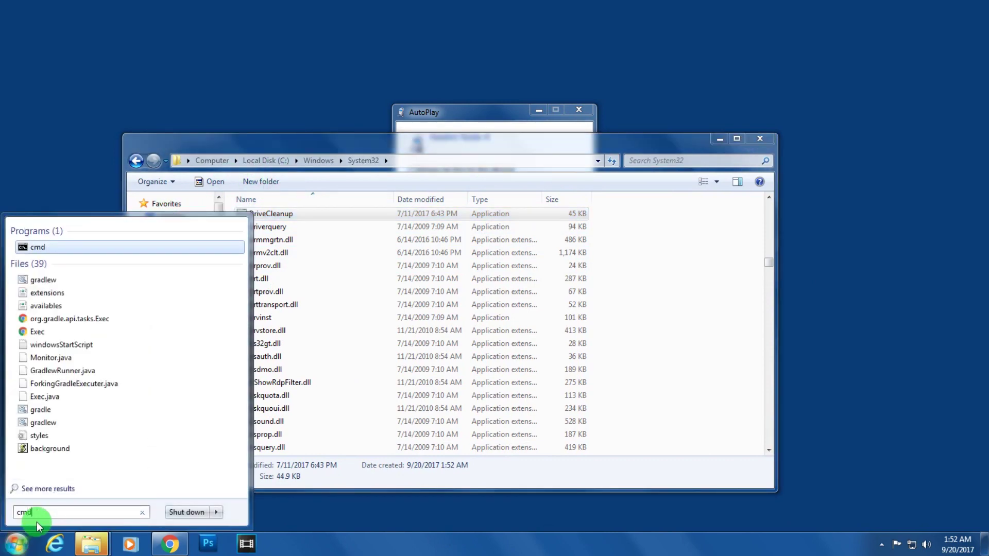
right_click(37, 256)
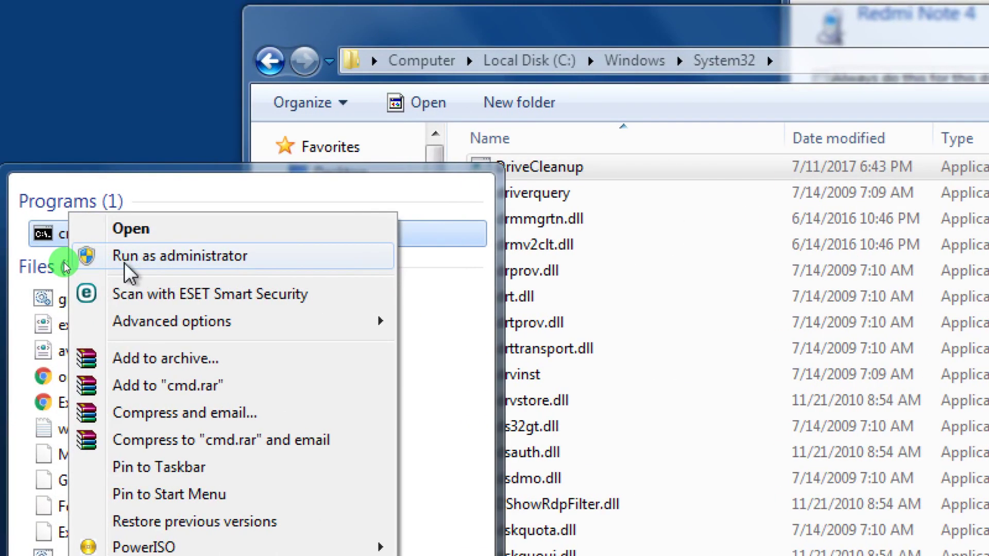
click(134, 267)
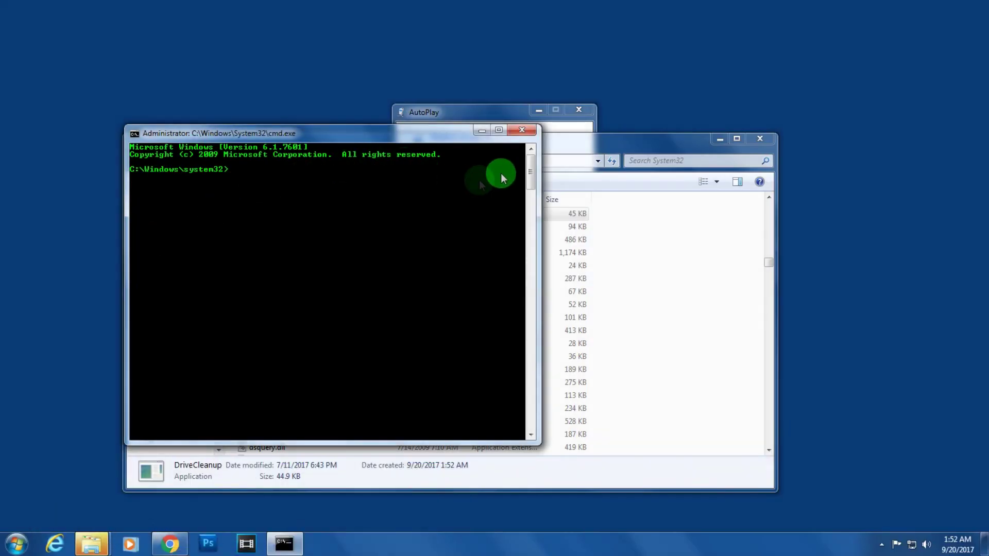
drag(567, 142, 737, 152)
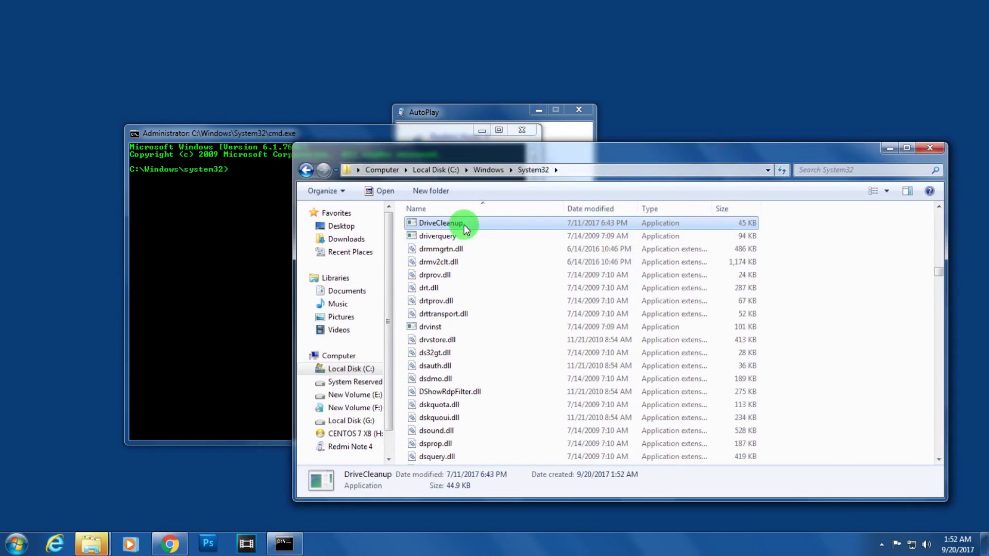
click(277, 262)
- Paste DriveCleanup at the admin prompt, complete it as DriveCleanup.exe and run it
right_click(278, 262)
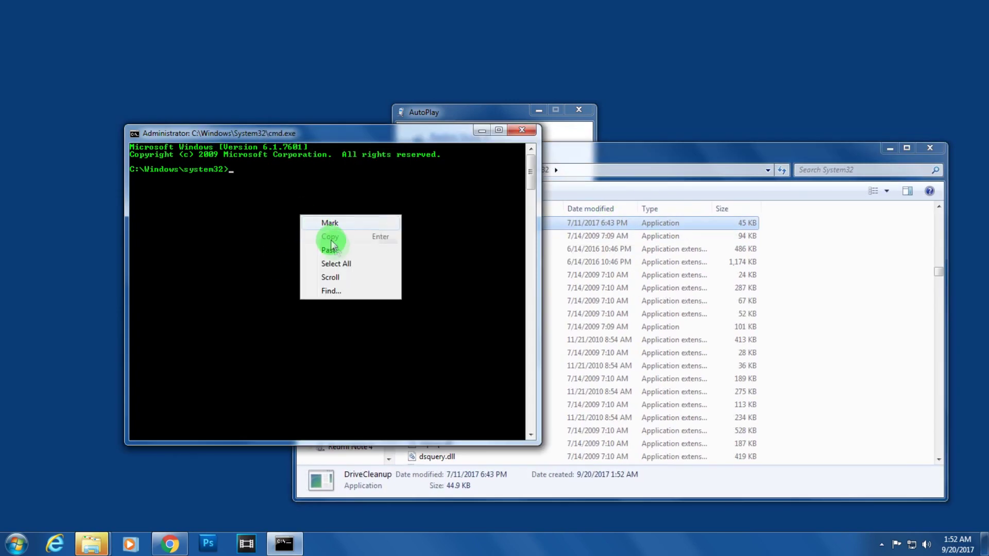
click(336, 250)
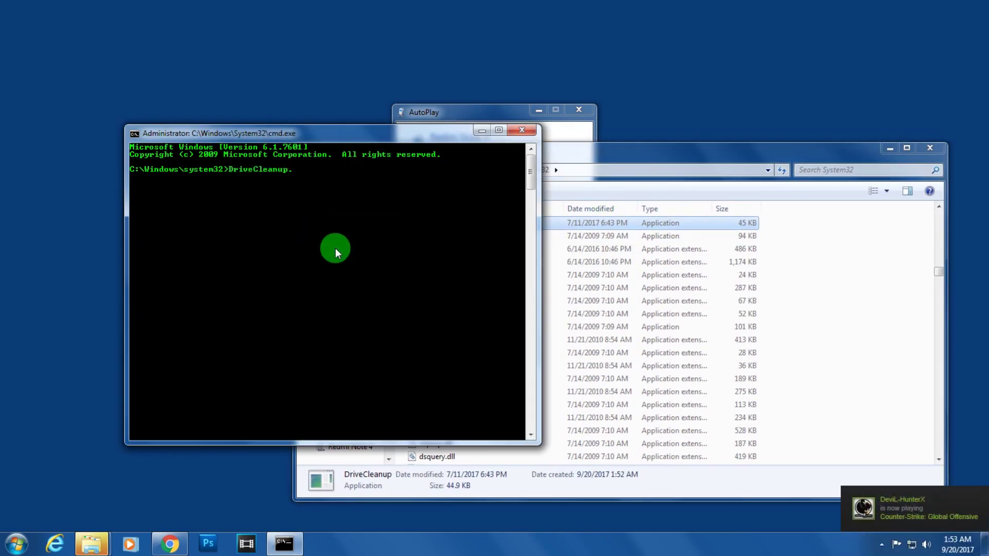
text(.exe)
key(Return)
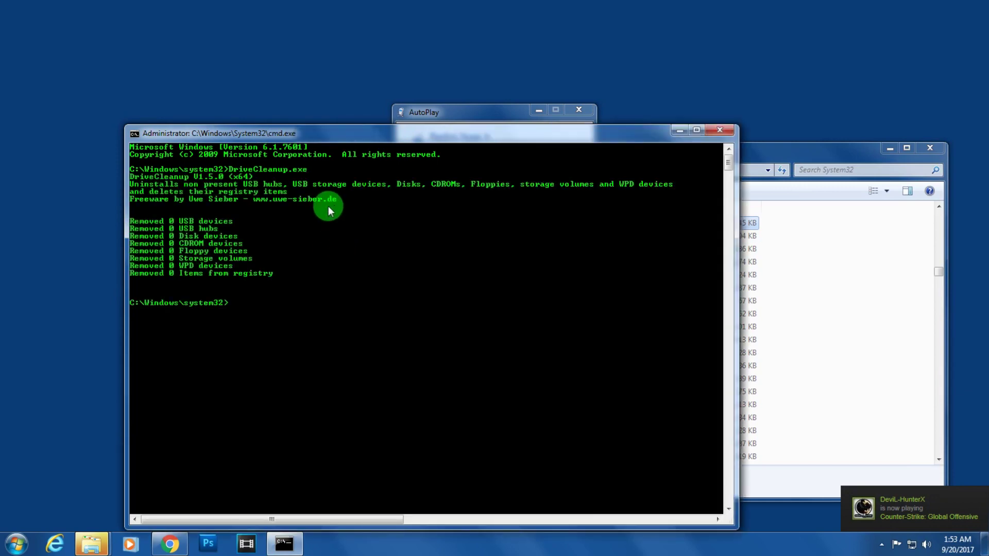
drag(336, 135, 302, 108)
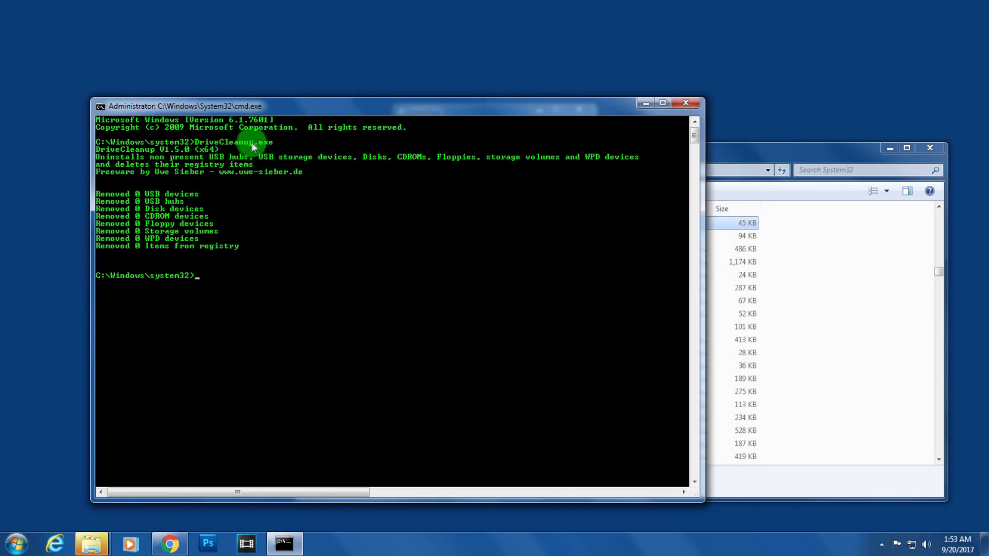
drag(344, 110, 302, 98)
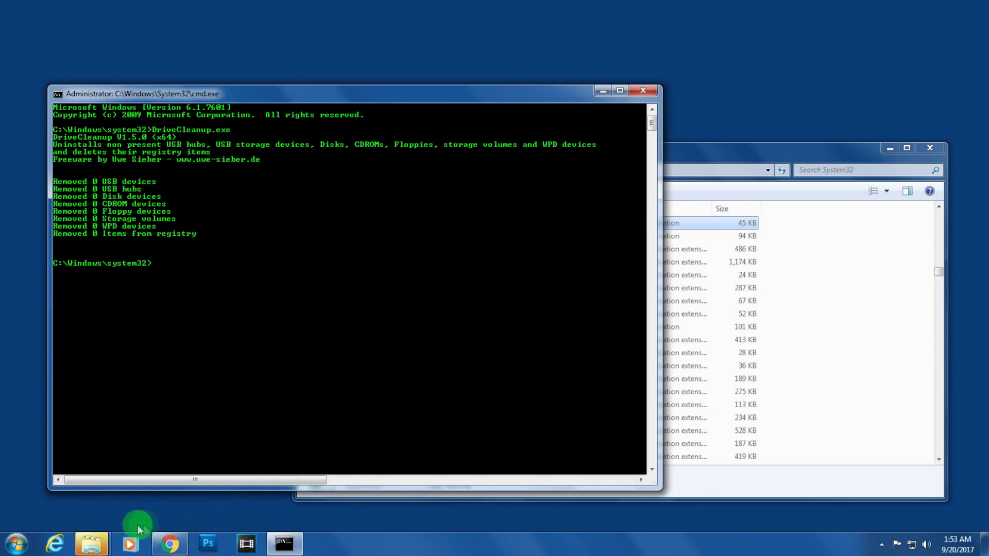
mouse_move(100, 537)
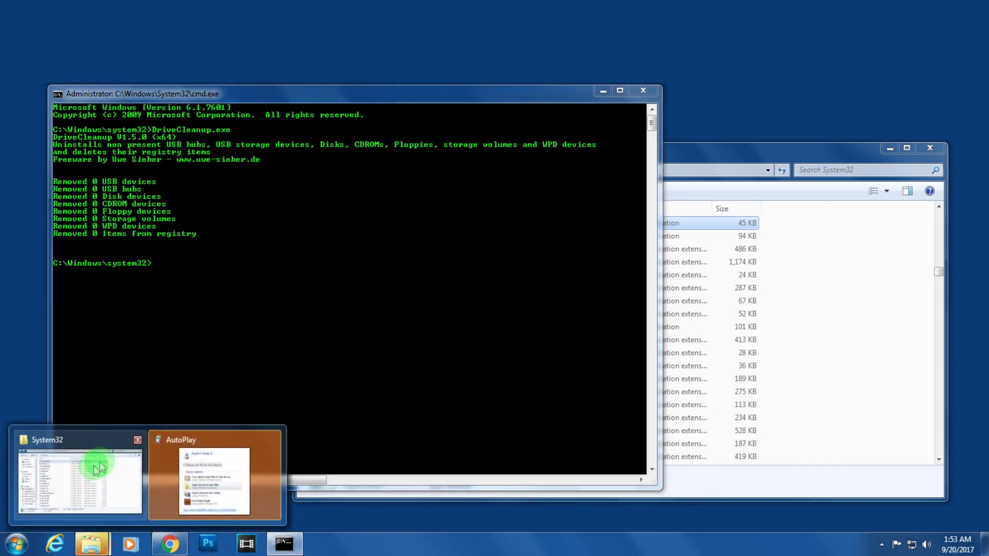
- Go to Local Disk (G:)\Drive, open ll in Notepad and select its whole registry line
click(89, 472)
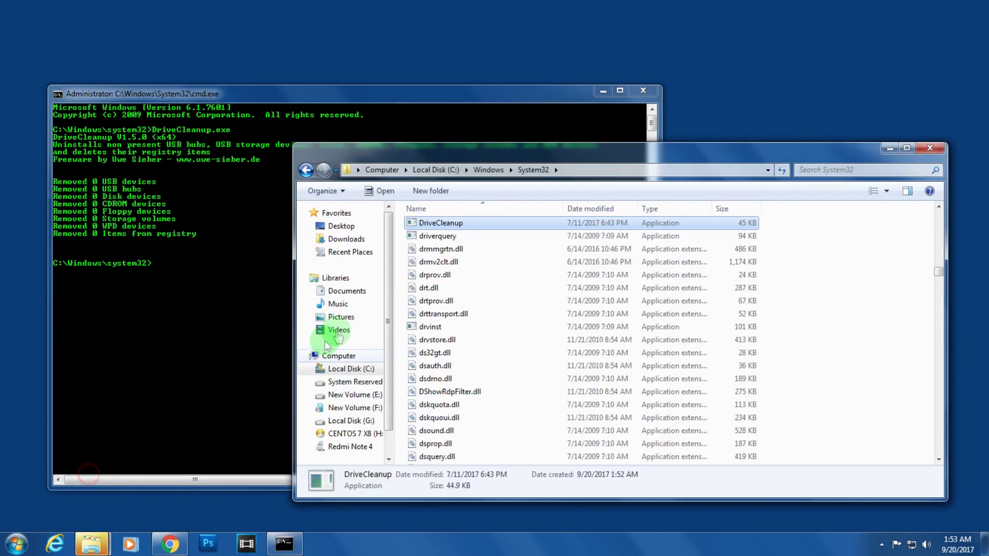
click(357, 422)
double_click(471, 291)
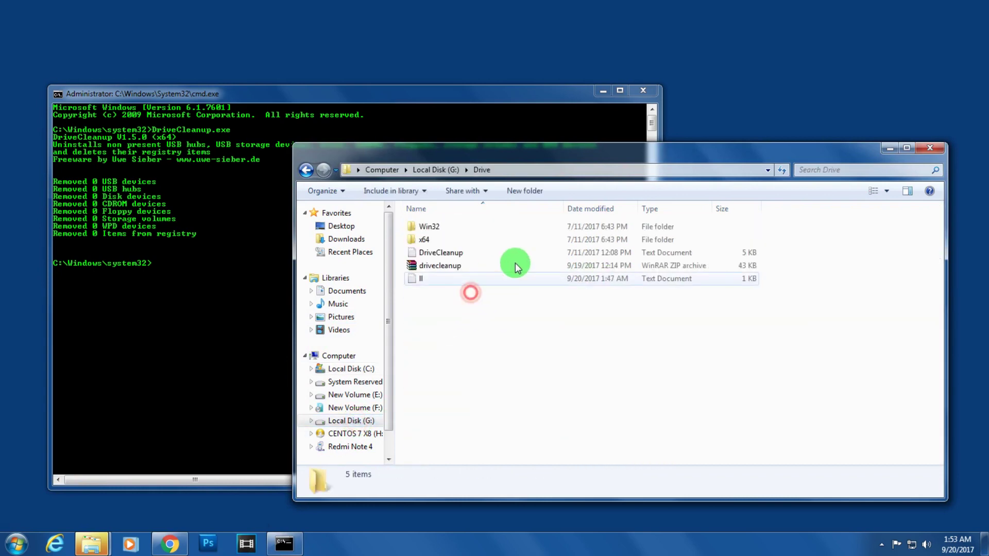
drag(533, 167, 608, 127)
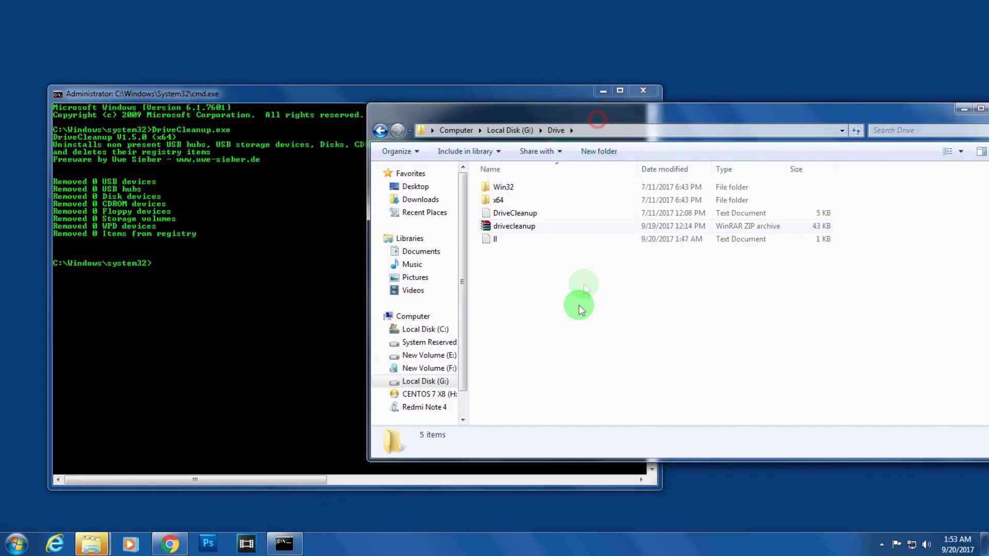
click(542, 243)
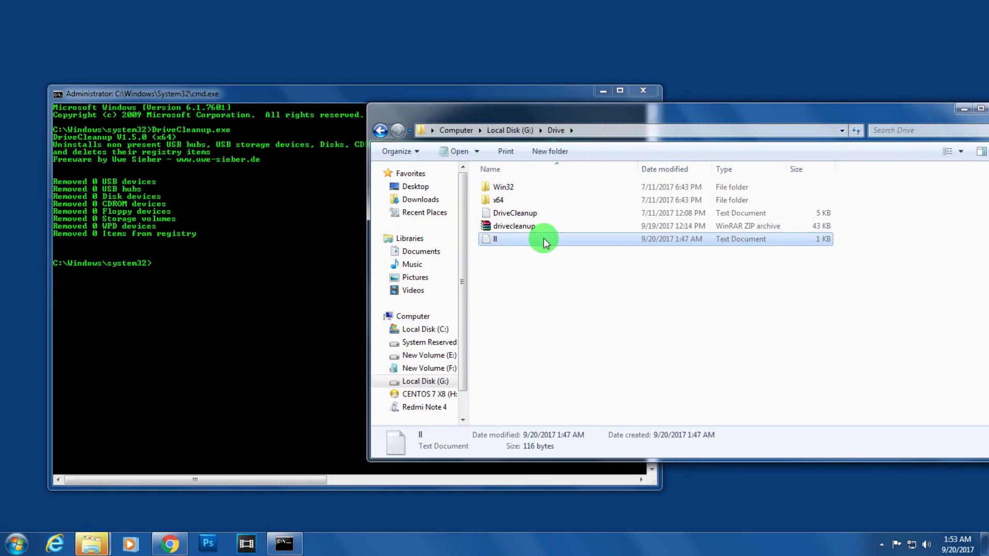
double_click(543, 239)
drag(480, 225, 622, 250)
drag(752, 273, 172, 298)
- Copy the registry line from ll and close that Notepad window
right_click(269, 272)
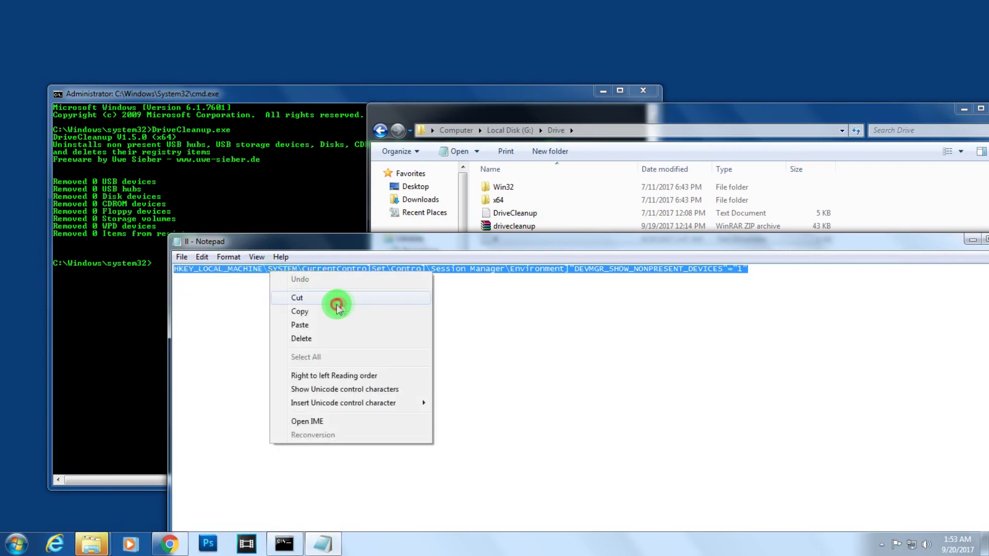
click(272, 311)
click(16, 544)
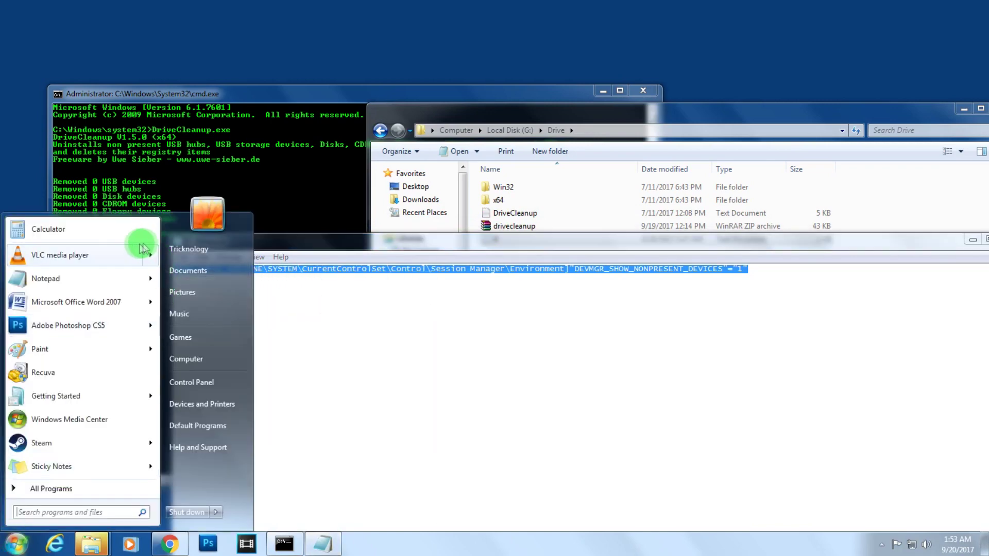
drag(715, 237, 453, 245)
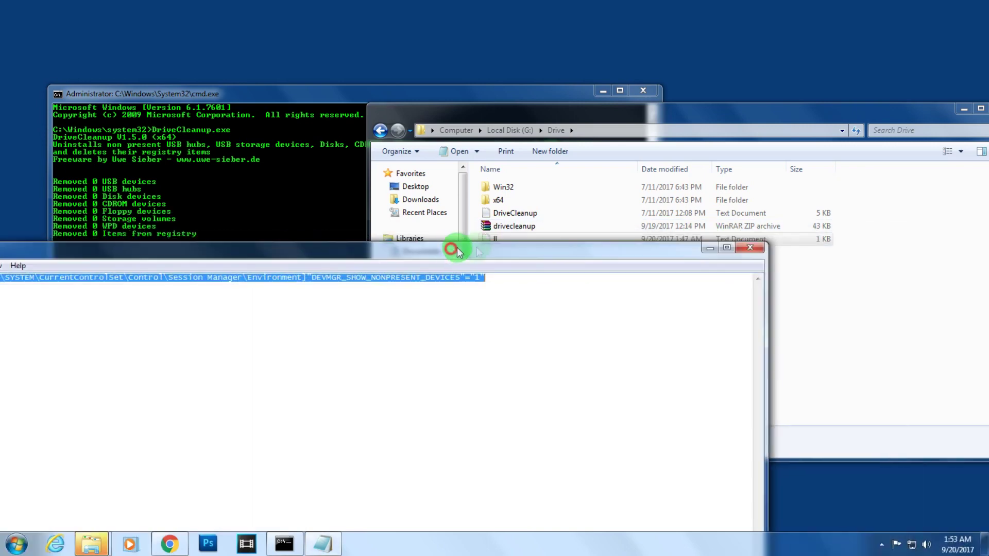
click(742, 256)
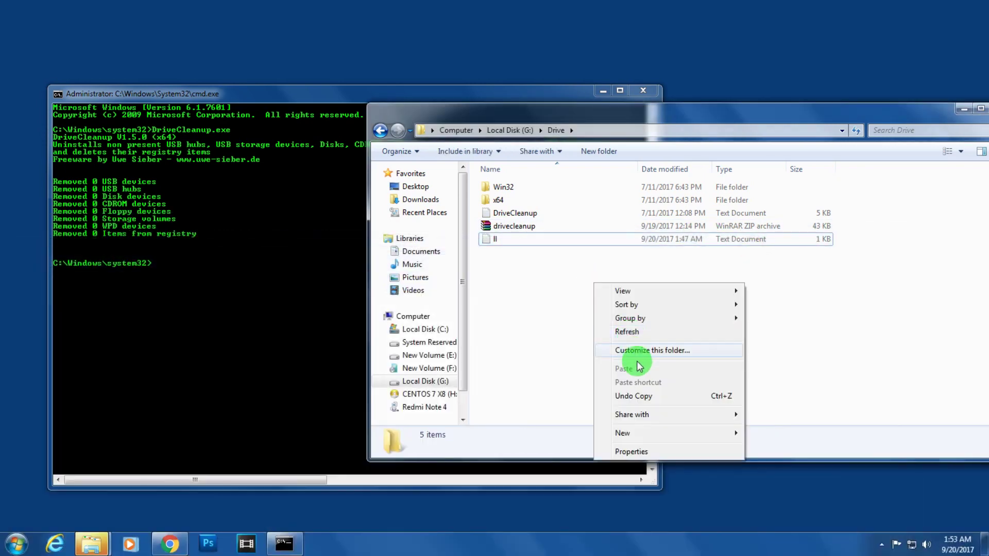
- Create a New Text Document in the Drive folder, open it and paste the registry line
mouse_move(639, 433)
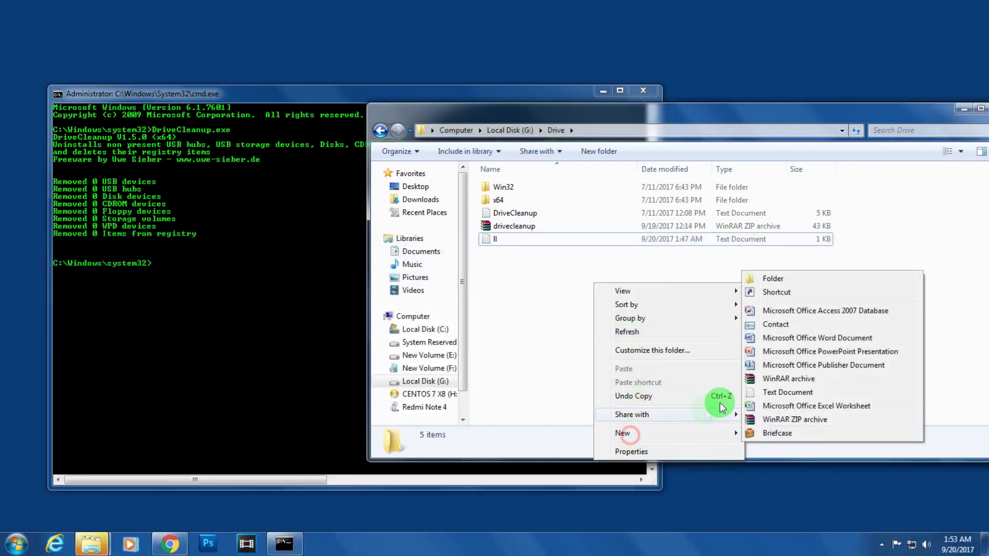
click(774, 392)
click(562, 282)
double_click(551, 251)
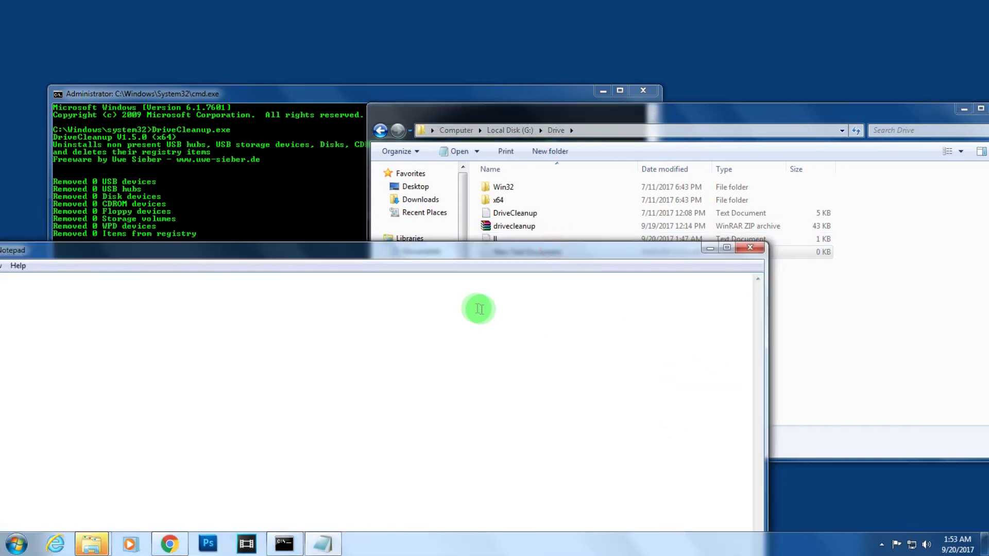
right_click(507, 272)
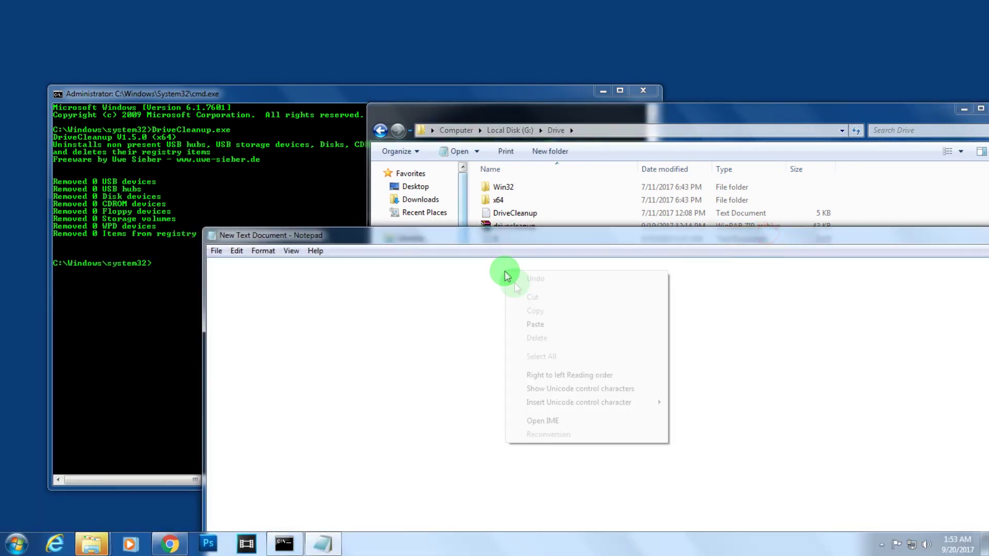
click(546, 325)
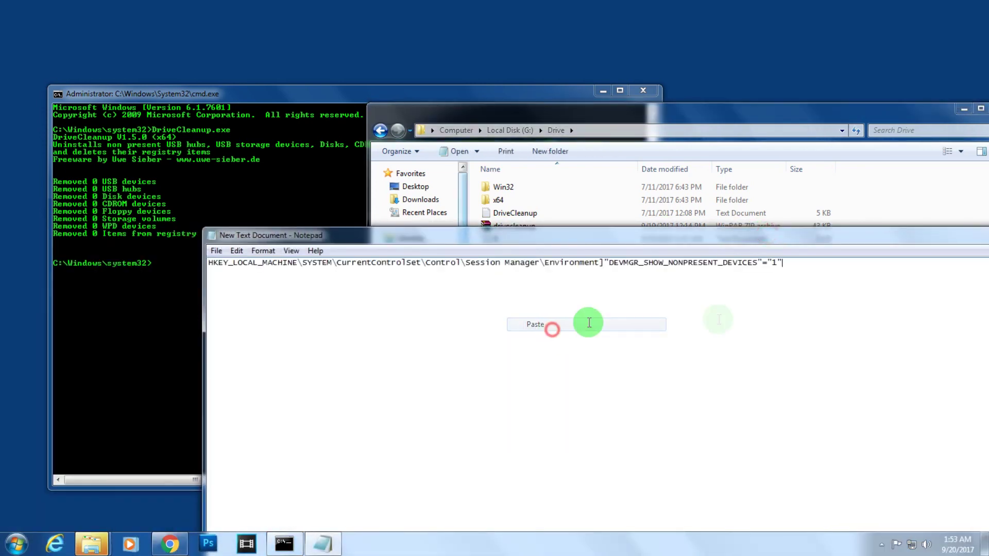
click(214, 252)
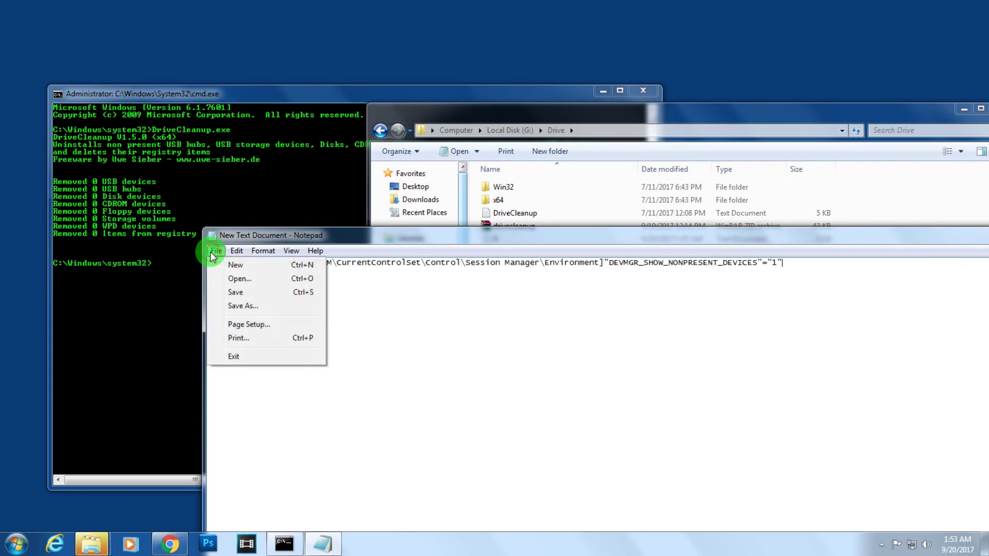
- Save the document as drive.reg in G:\Drive with Save as type set to All Files
click(257, 308)
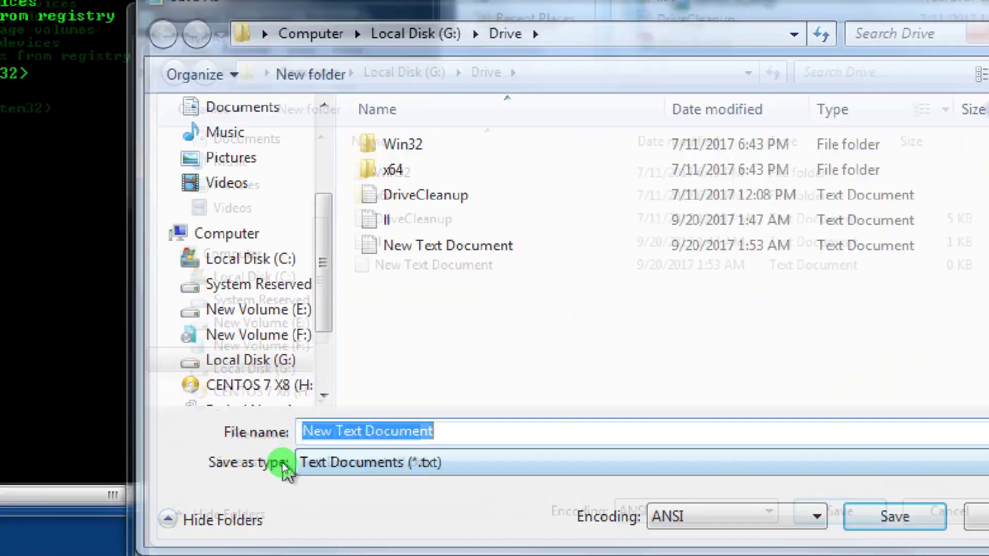
click(326, 470)
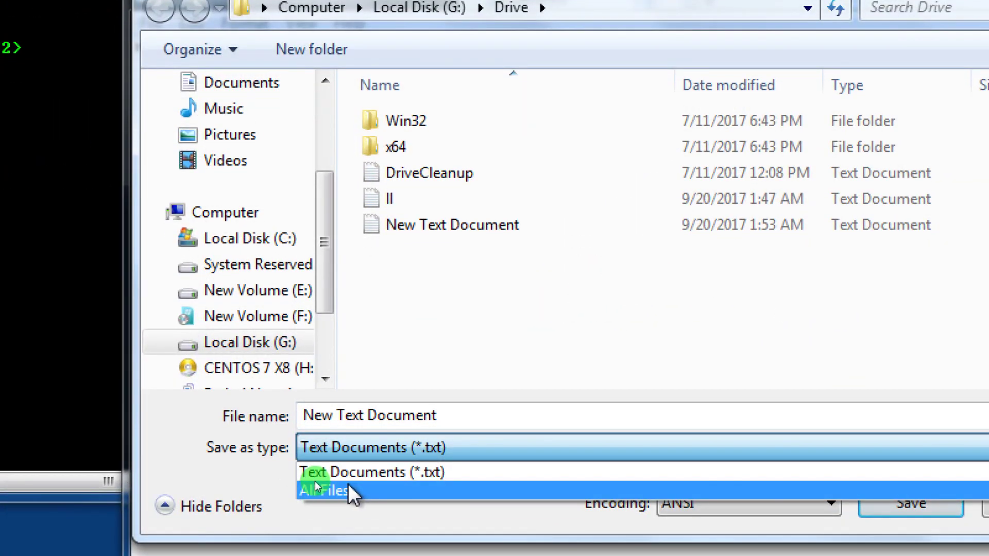
click(348, 504)
click(278, 414)
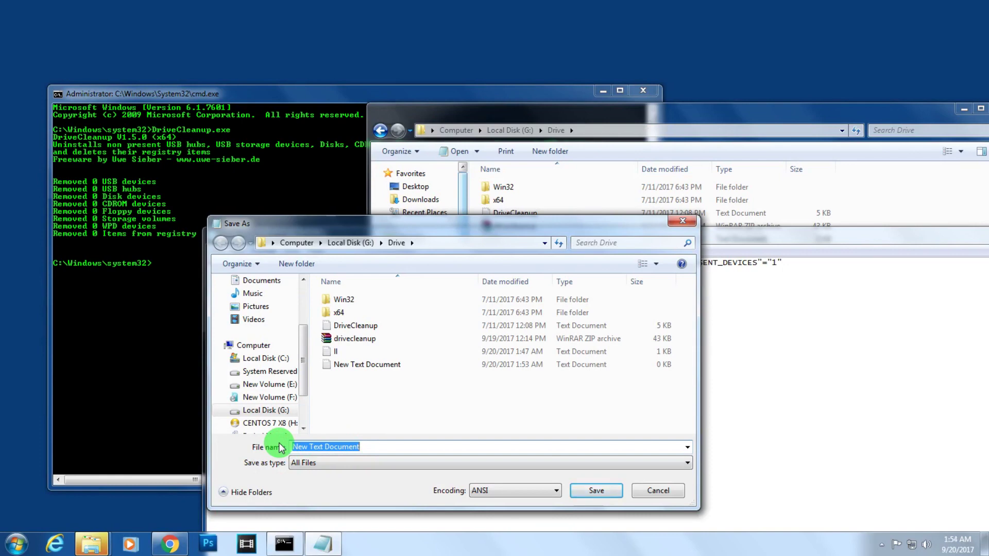
text(drive)
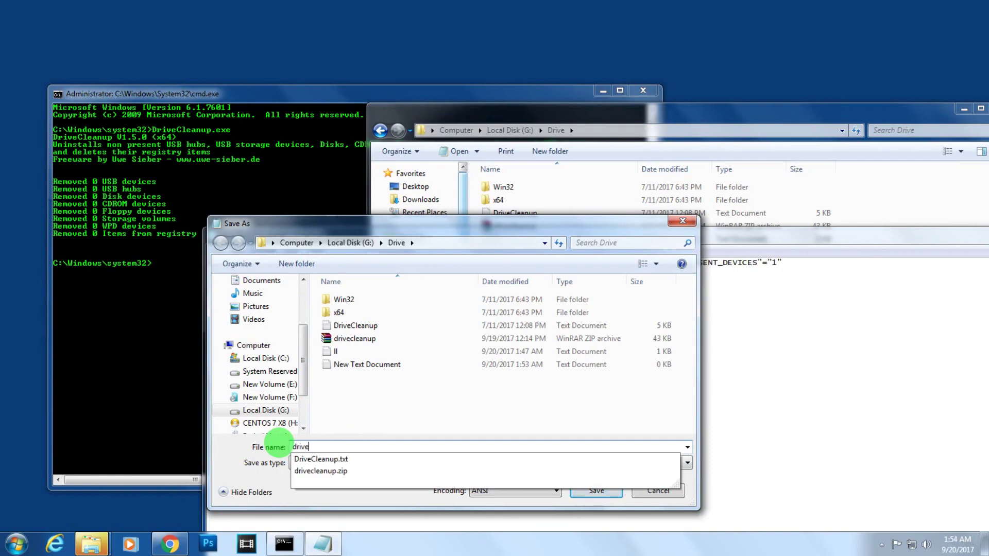
text(.reg)
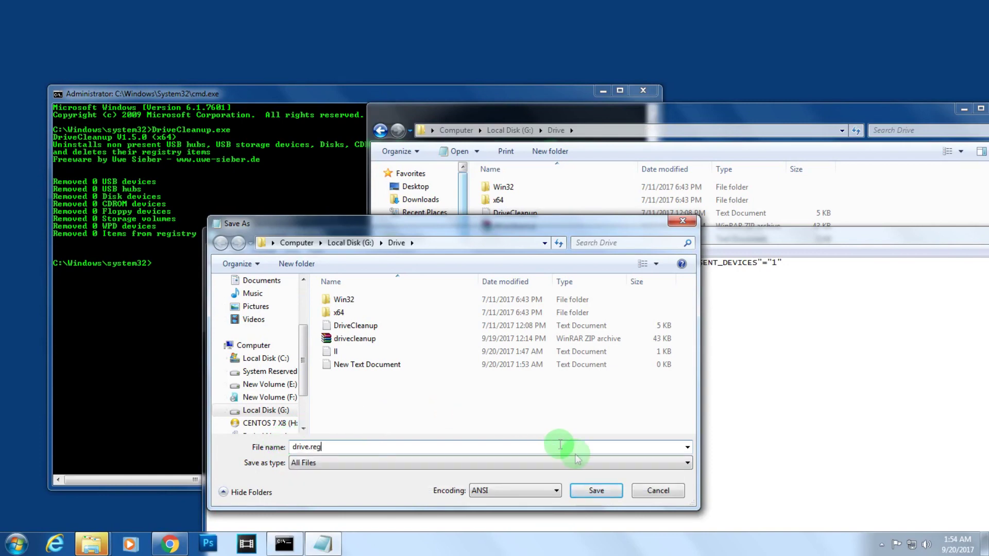
click(601, 491)
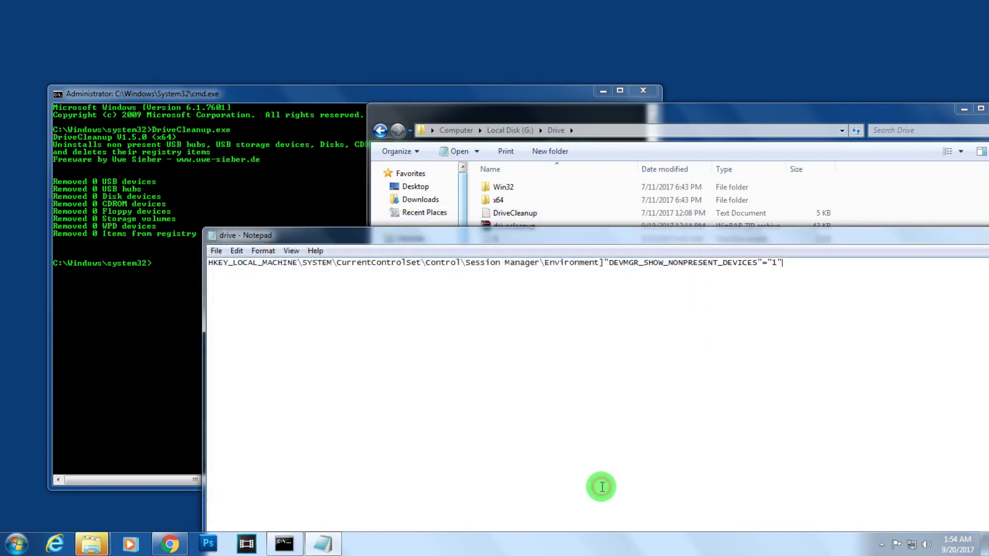
click(668, 129)
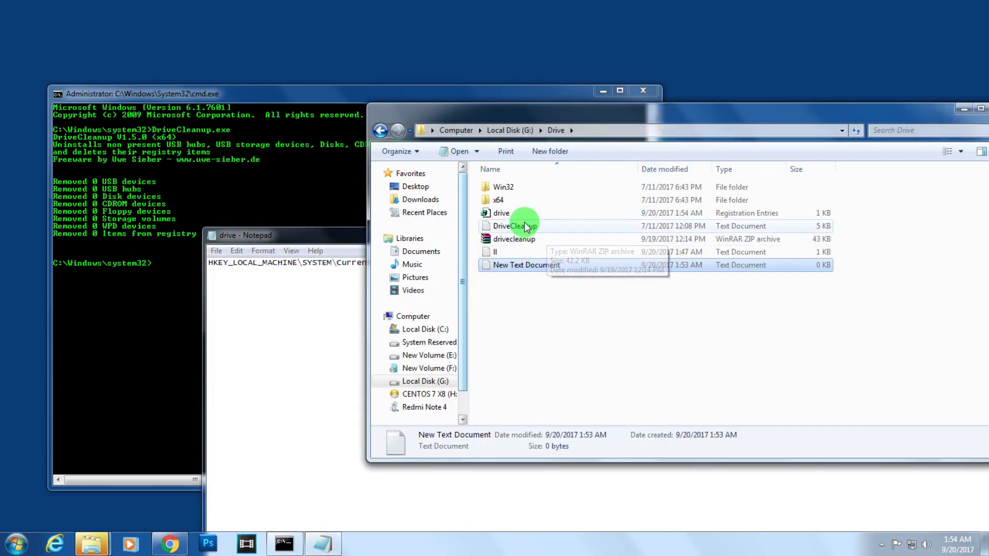
click(492, 213)
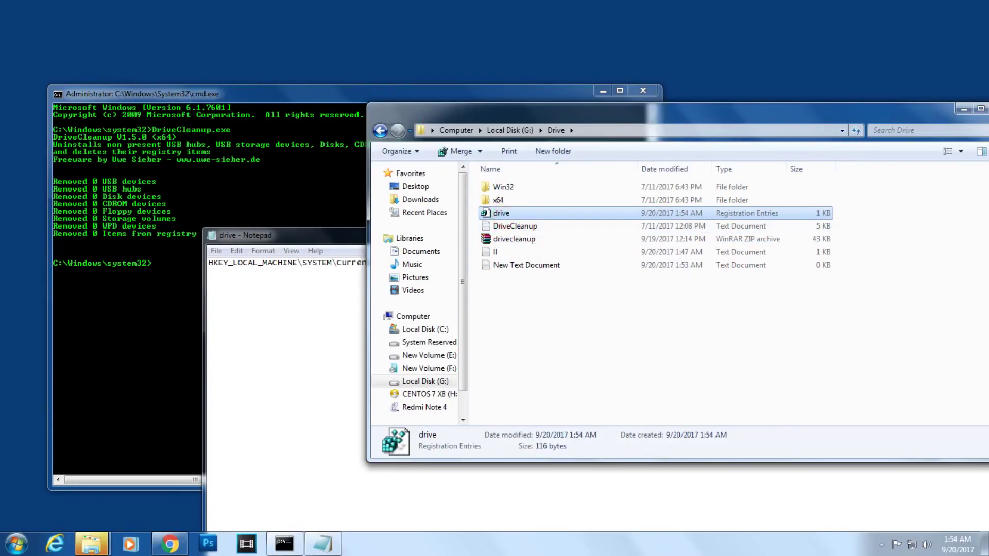
key(Return)
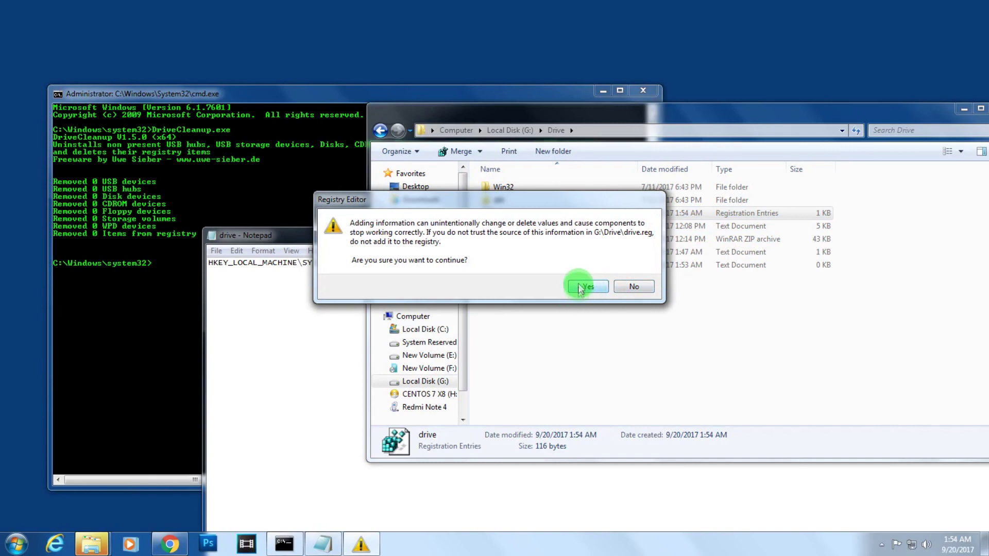
click(583, 290)
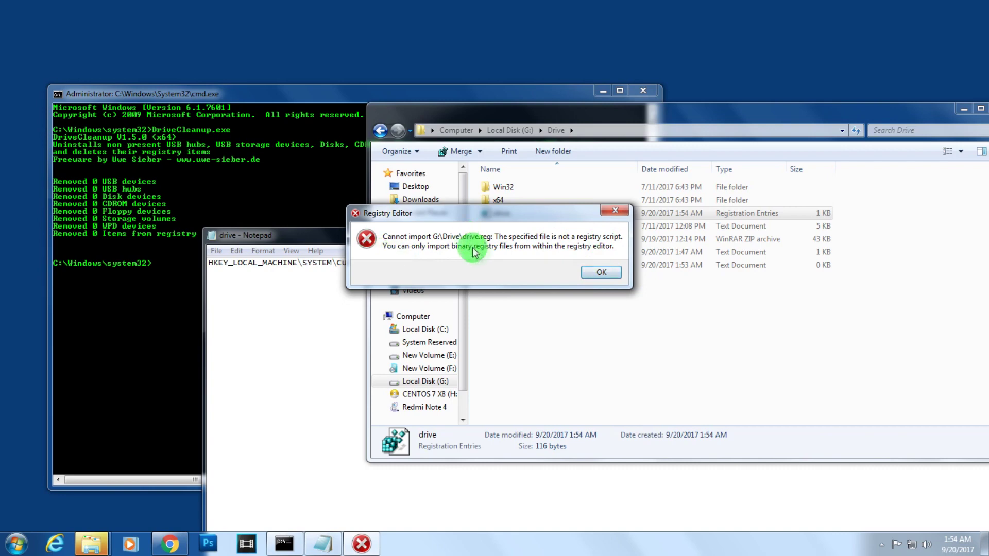
click(612, 283)
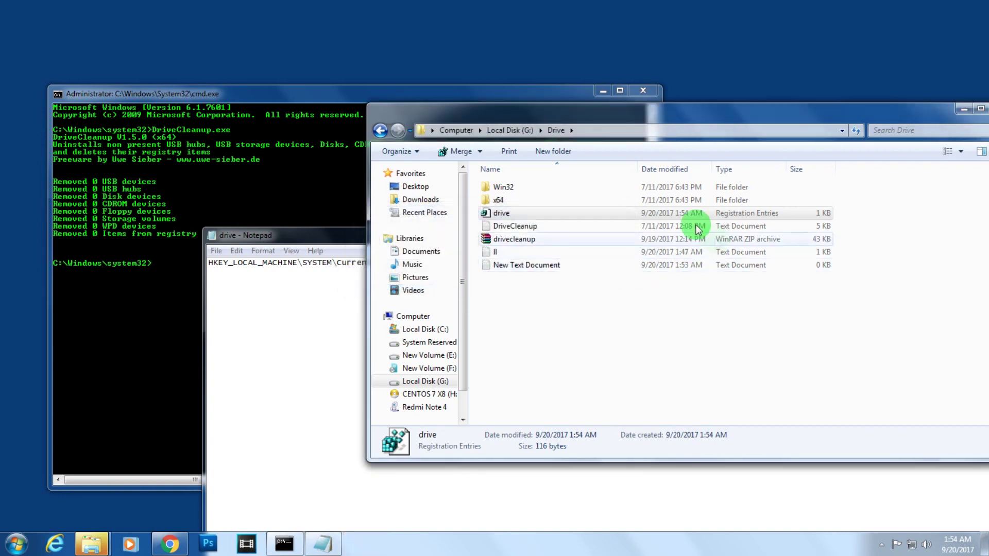
click(513, 211)
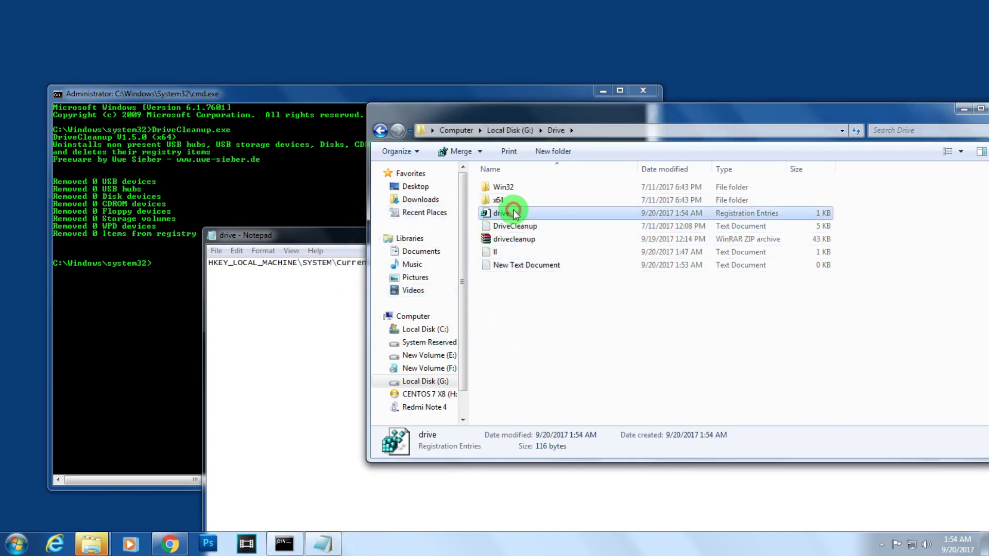
click(262, 304)
drag(817, 265, 175, 294)
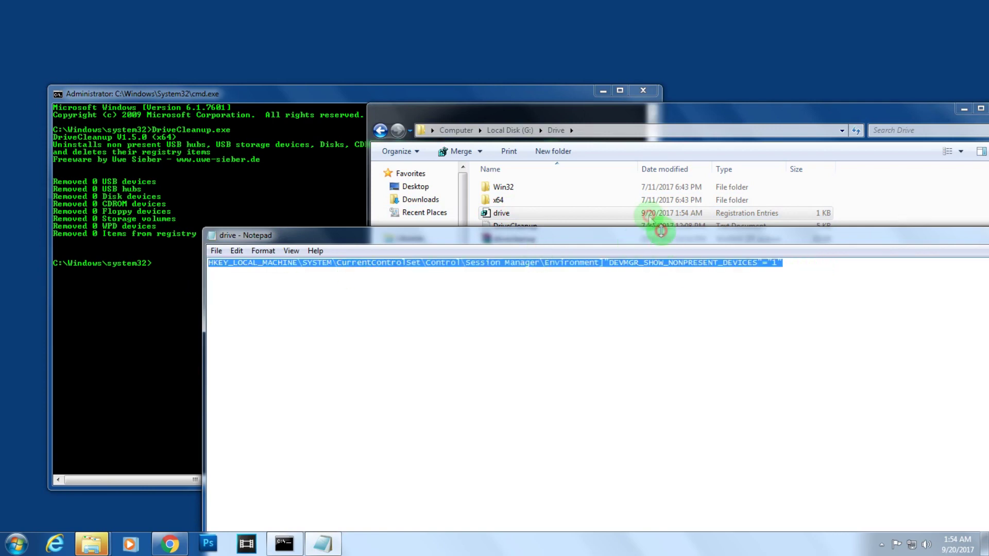
drag(578, 115, 538, 121)
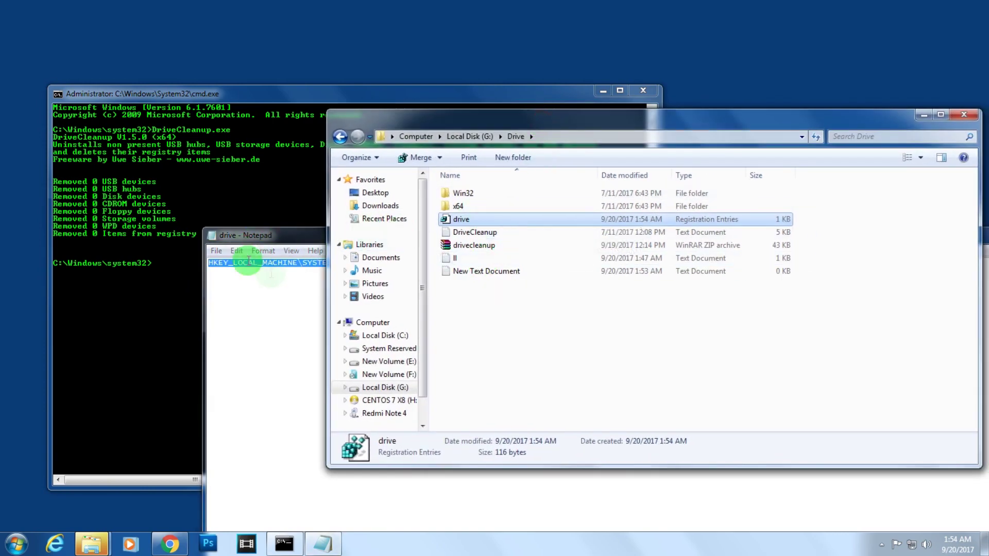
click(273, 171)
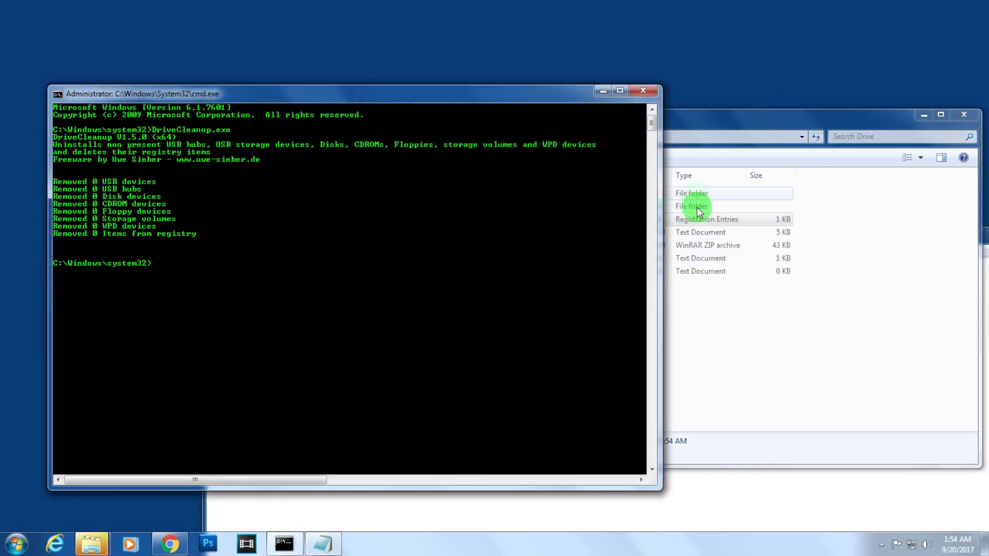
click(450, 515)
click(793, 111)
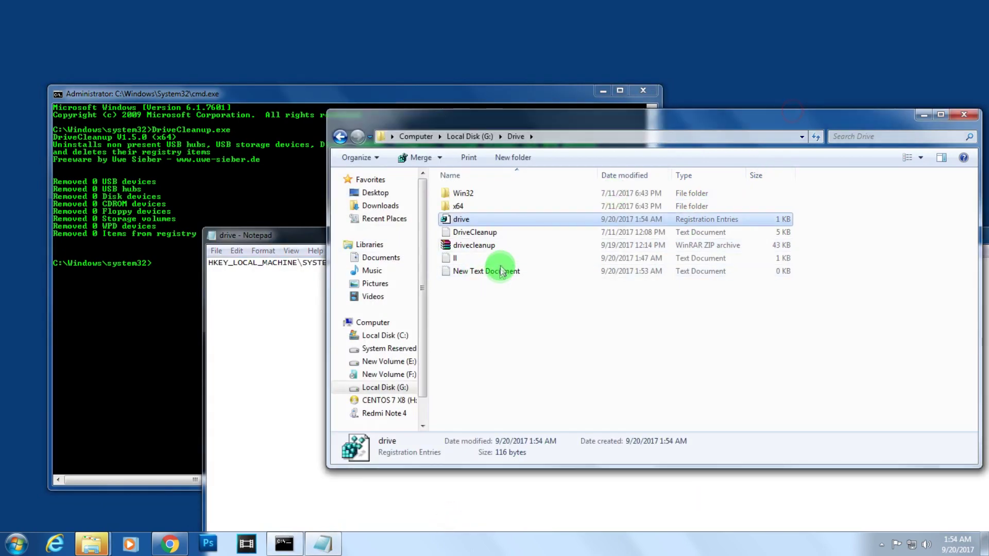